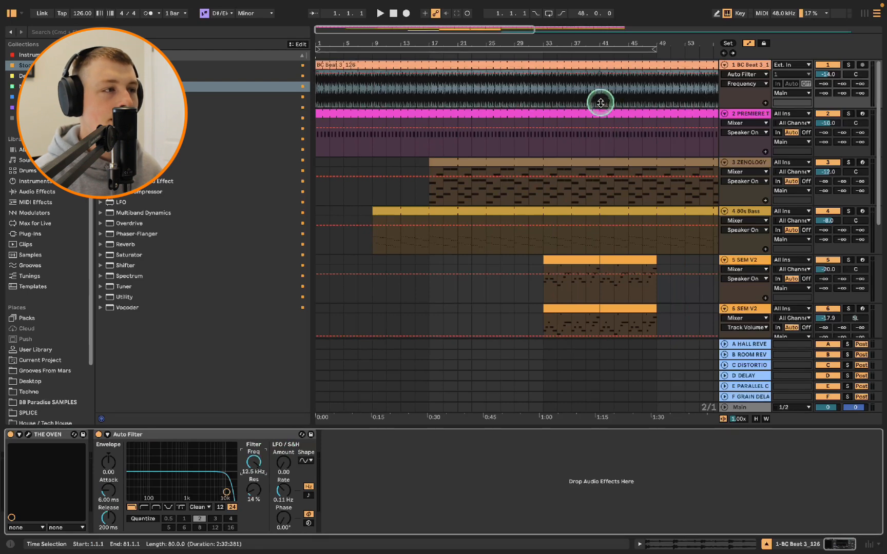
Insert a rising ramp shape into the BC Beat track's Auto Filter Frequency automation around bar 31
right_click(574, 76)
left_click(571, 78)
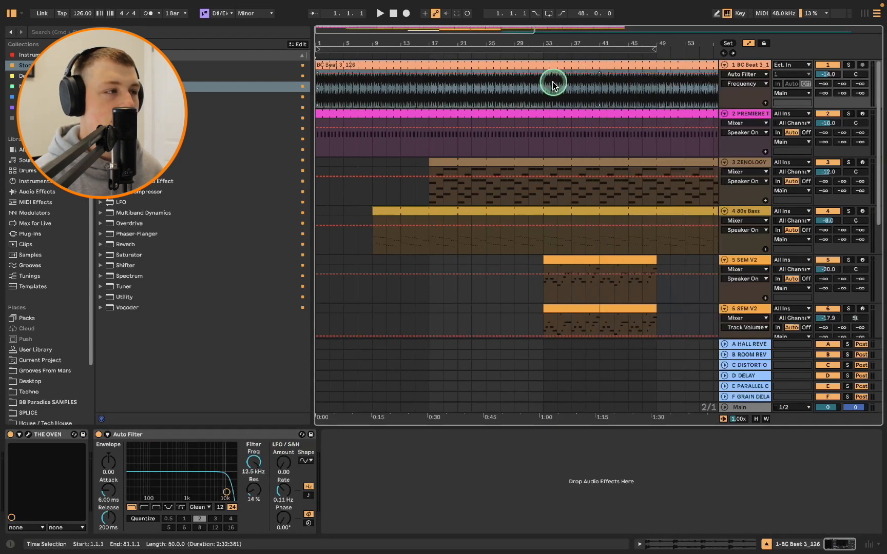
right_click(543, 78)
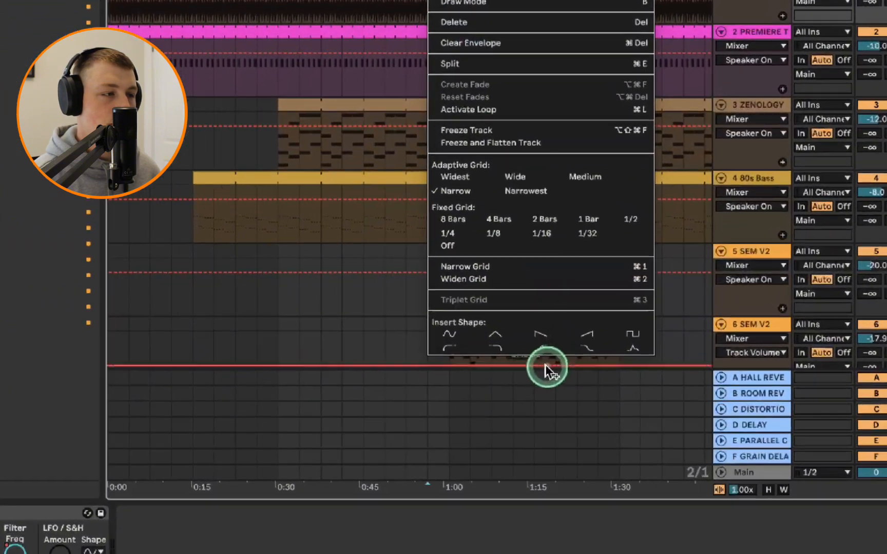
left_click(588, 330)
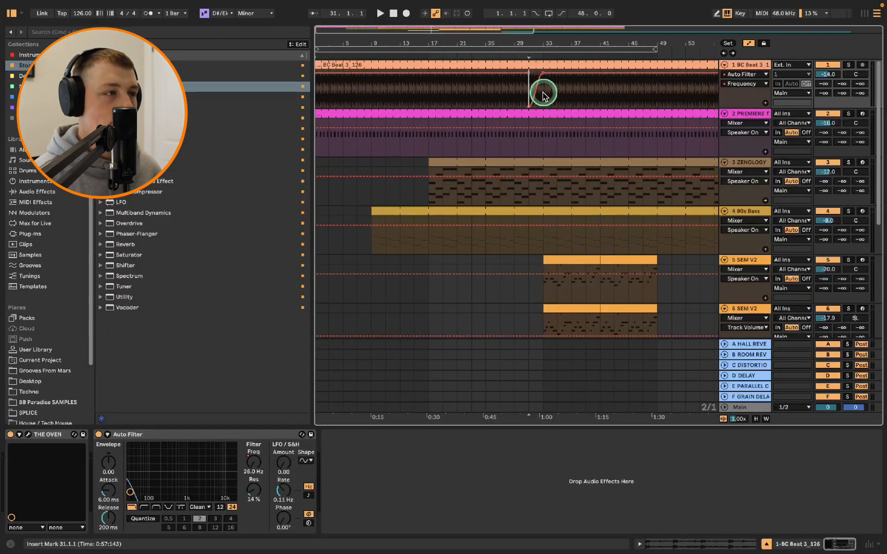
Play back the arrangement around bars 31 to 33 to hear the automation
scroll(540, 91, "up", 3)
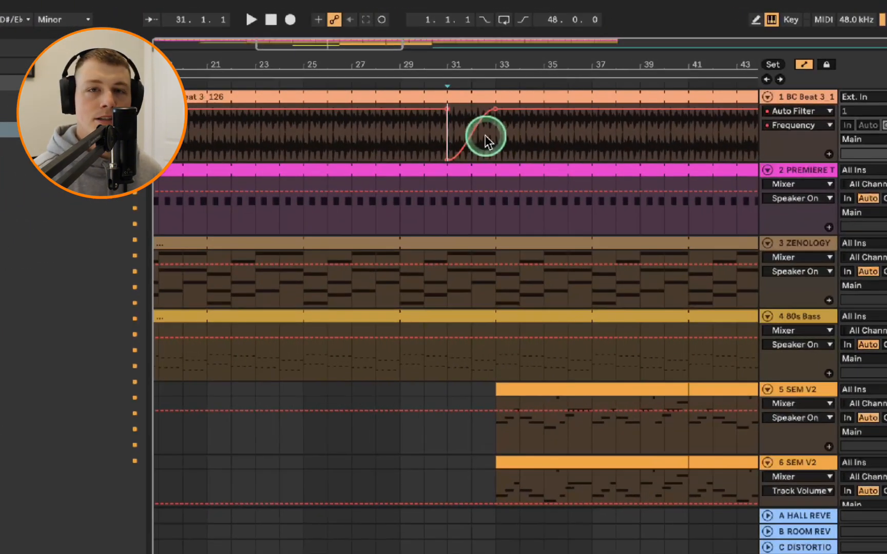
scroll(481, 175, "down", 1)
left_click(471, 210)
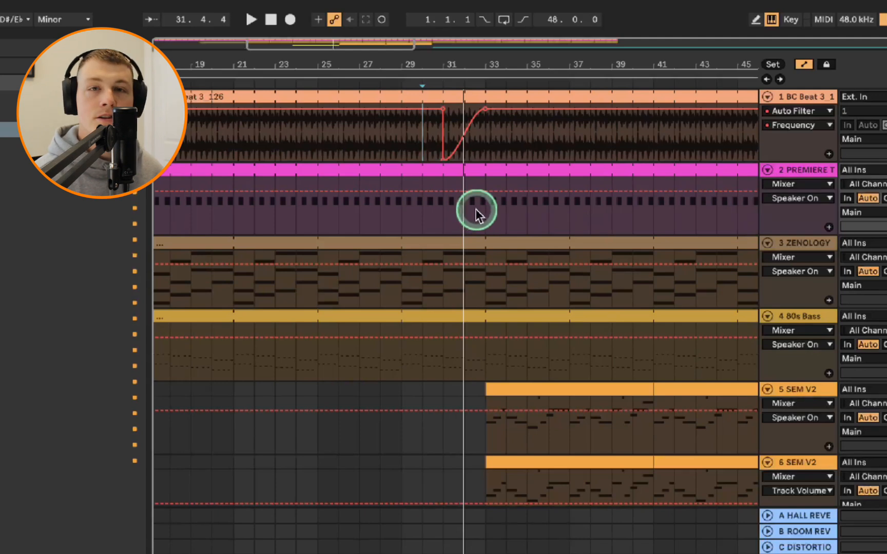
left_click(448, 277)
key("space")
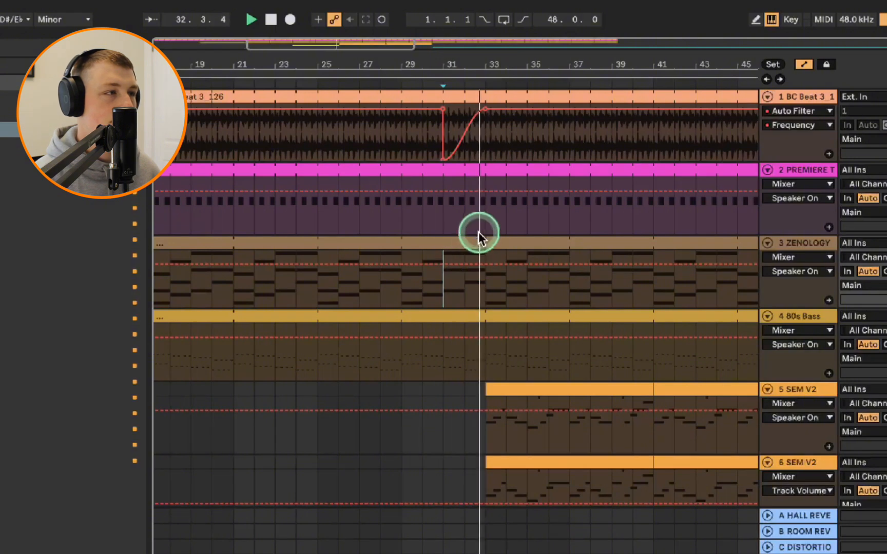
key("space")
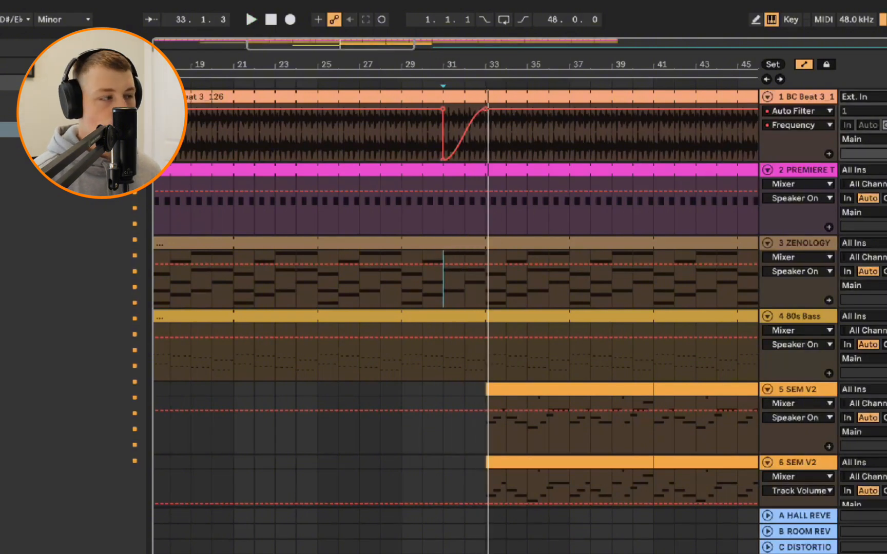
key("space")
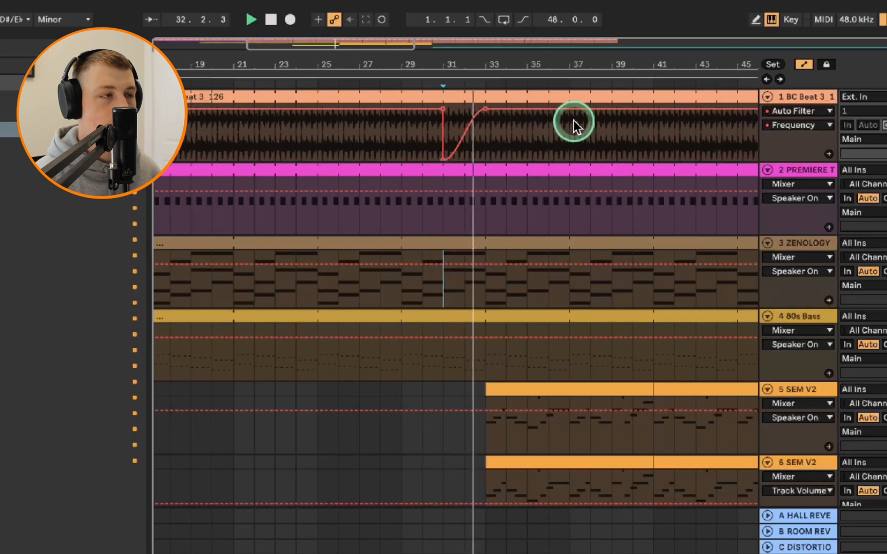
key("space")
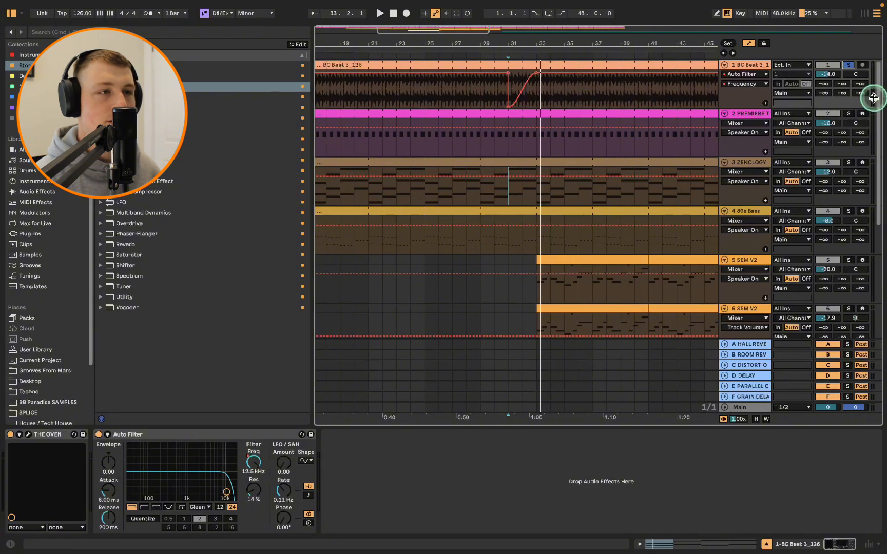
Delete the Auto Filter Frequency ramp automation on the BC Beat track
right_click(559, 74)
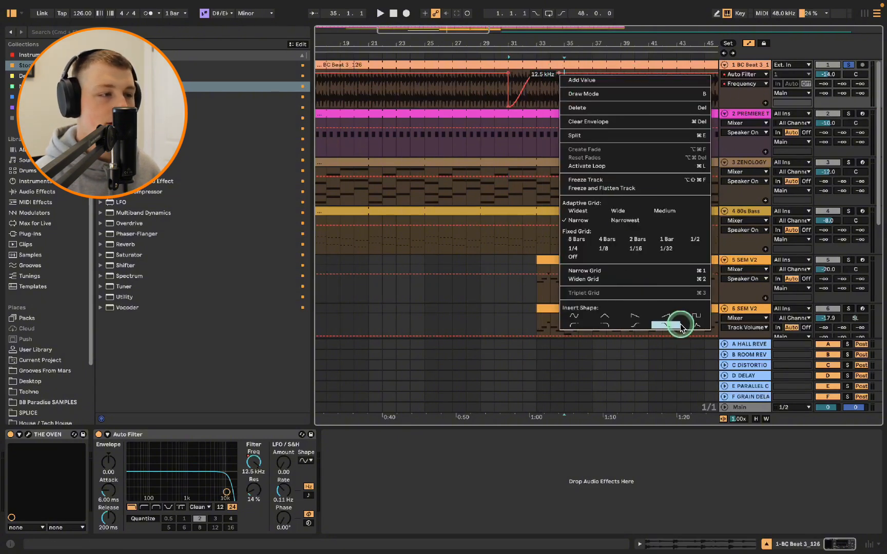
left_click(574, 107)
Insert a sine-shaped bump into the BC Beat track's F-GRAIN DELAY send automation starting at bar 33
left_click(861, 93)
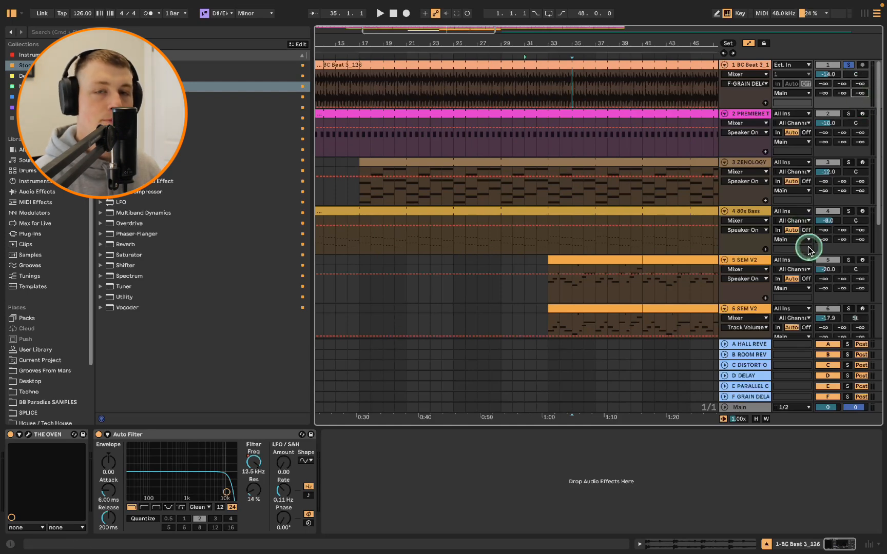
left_click(764, 397)
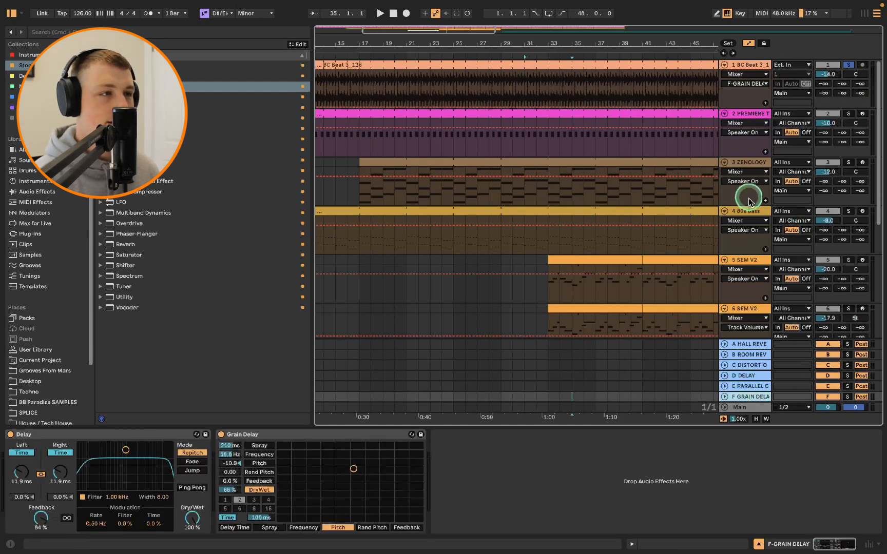
left_click_drag(695, 38, 698, 38)
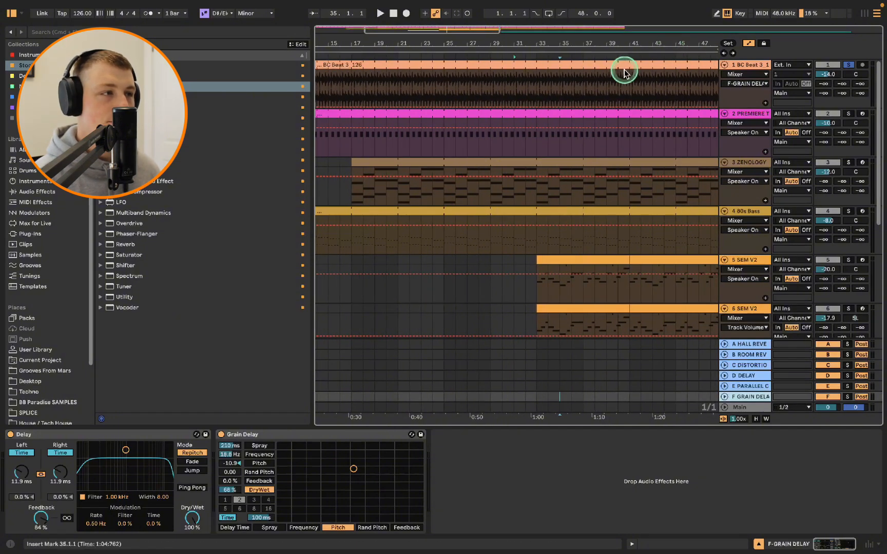
left_click(860, 93)
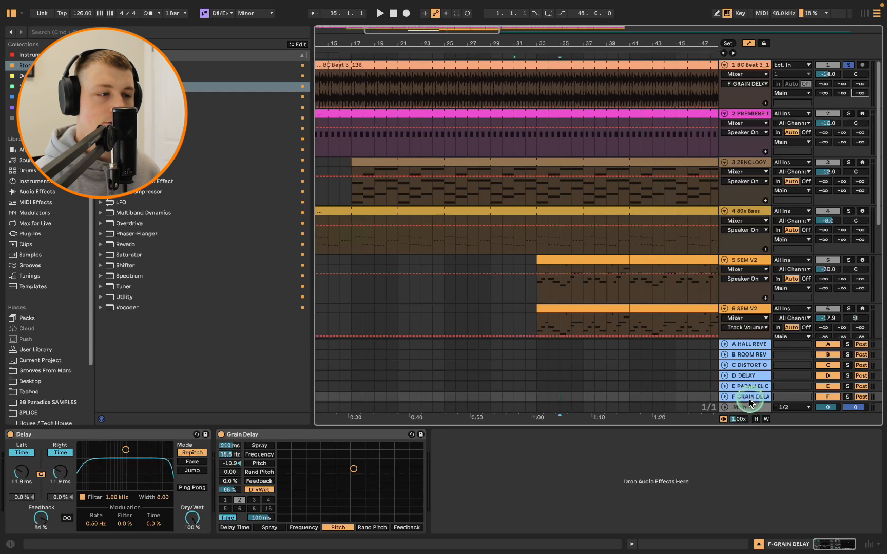
right_click(536, 102)
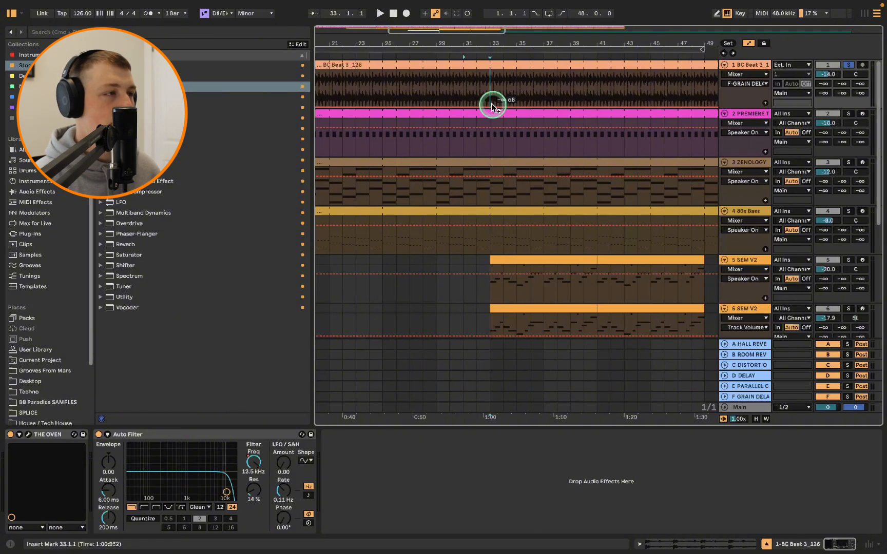
scroll(491, 103, "up", 2)
right_click(491, 105)
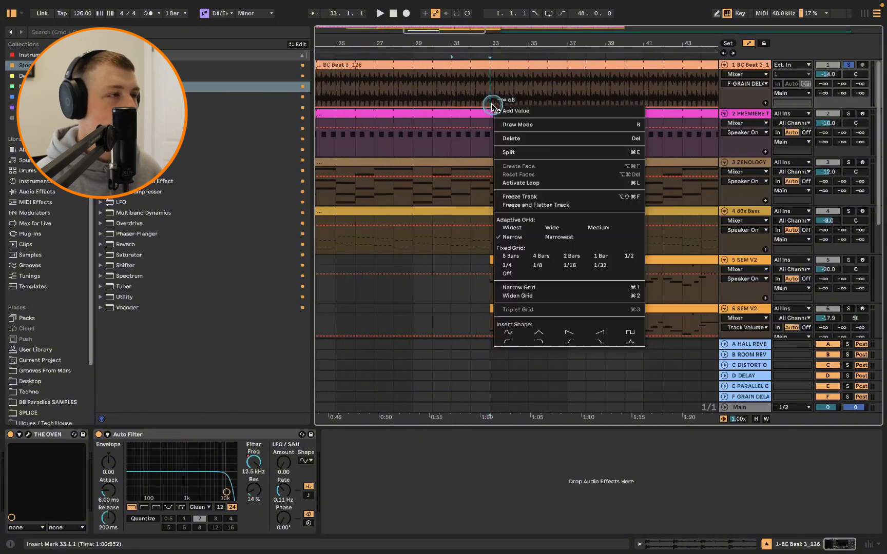
left_click(513, 333)
scroll(503, 99, "up", 2)
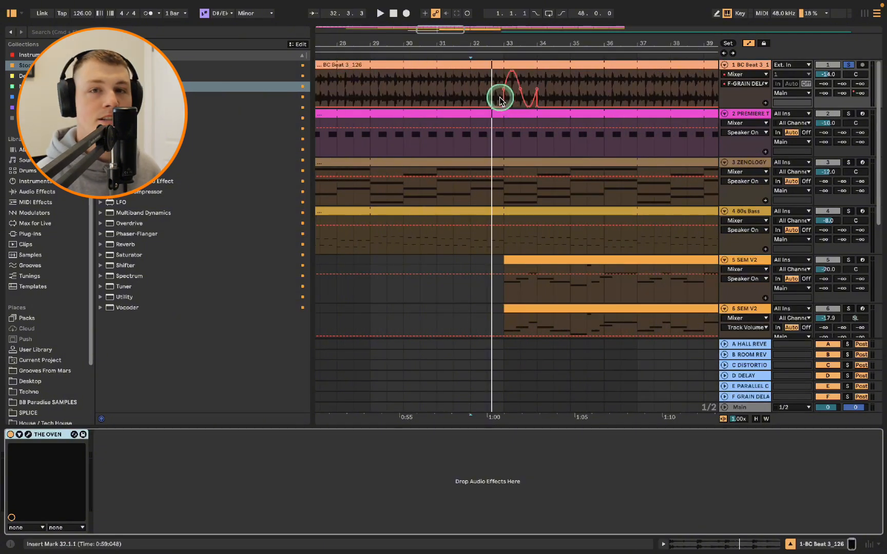
Play back the send bump and open the value of its first breakpoint for editing
key("space")
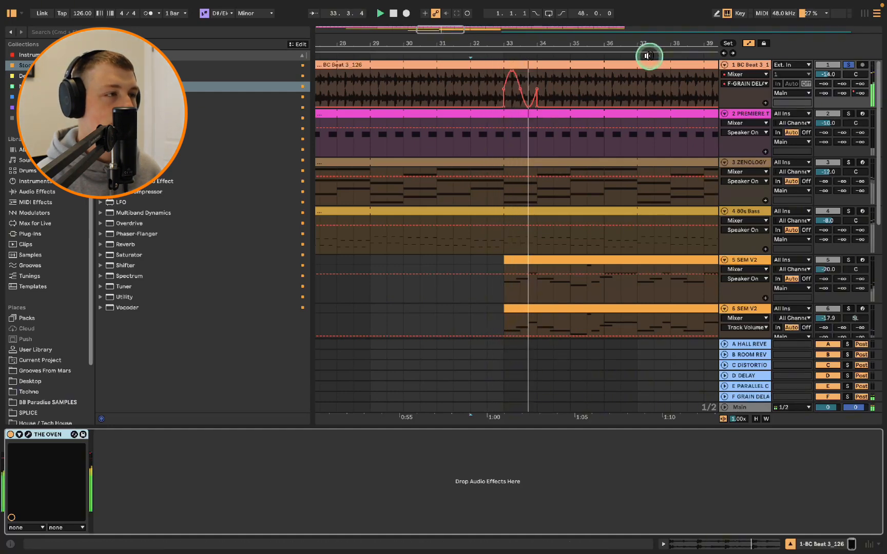
key("space")
left_click(504, 107)
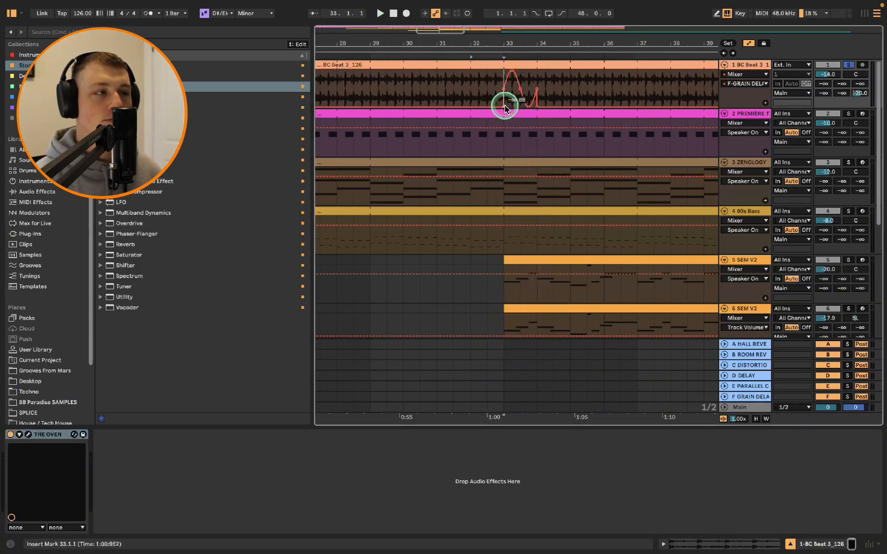
right_click(505, 105)
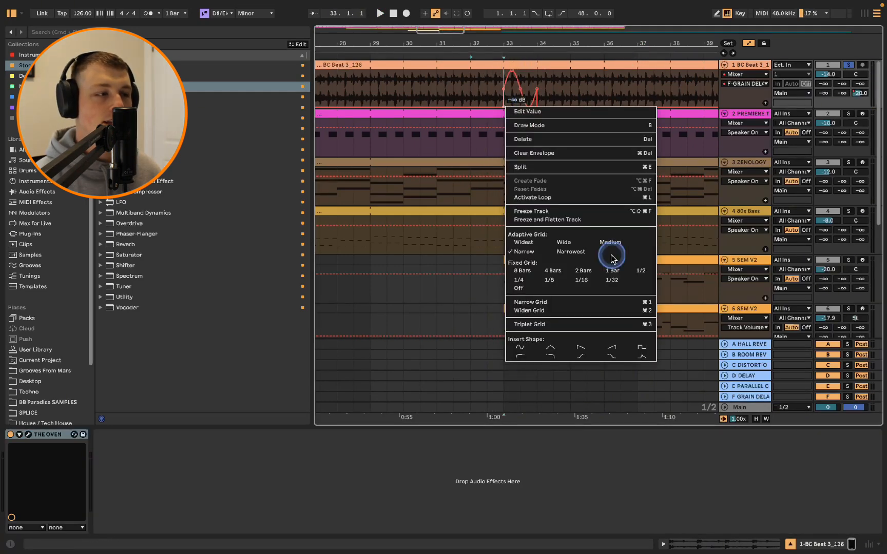
left_click(534, 100)
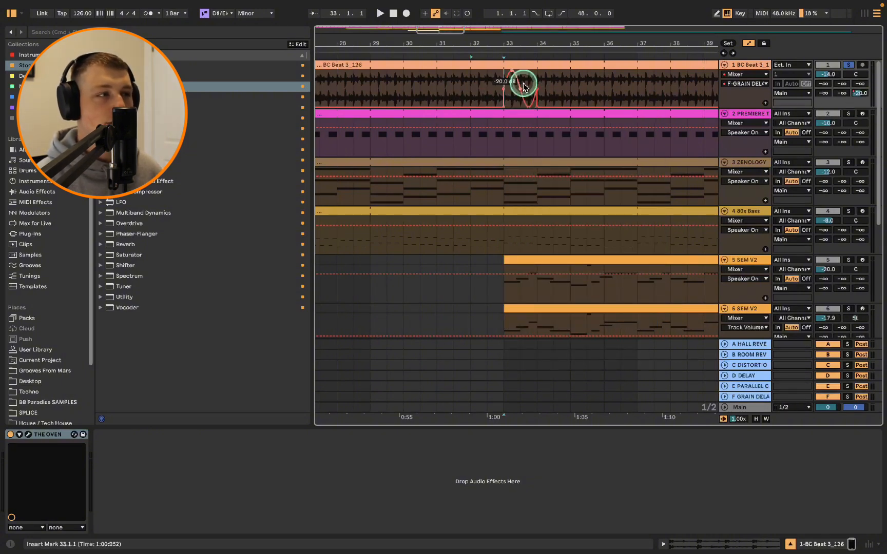
Draw a curved send automation ramp falling from just before bar 32 down into the bump at bar 33
scroll(523, 85, "up", 3)
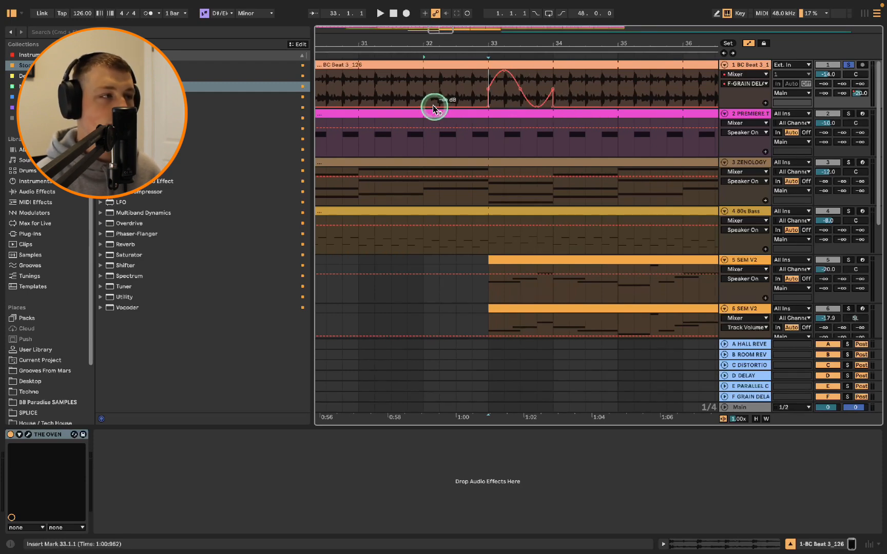
left_click_drag(425, 109, 444, 89)
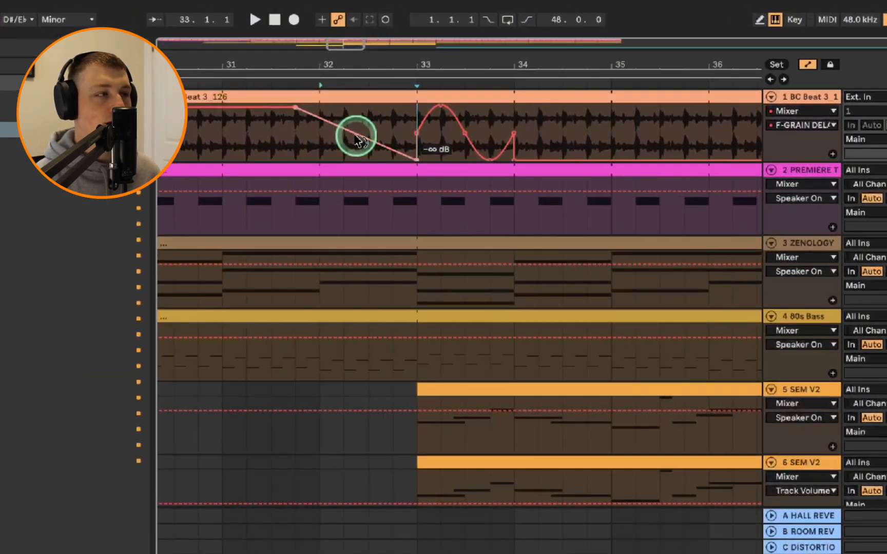
left_click_drag(357, 138, 355, 136)
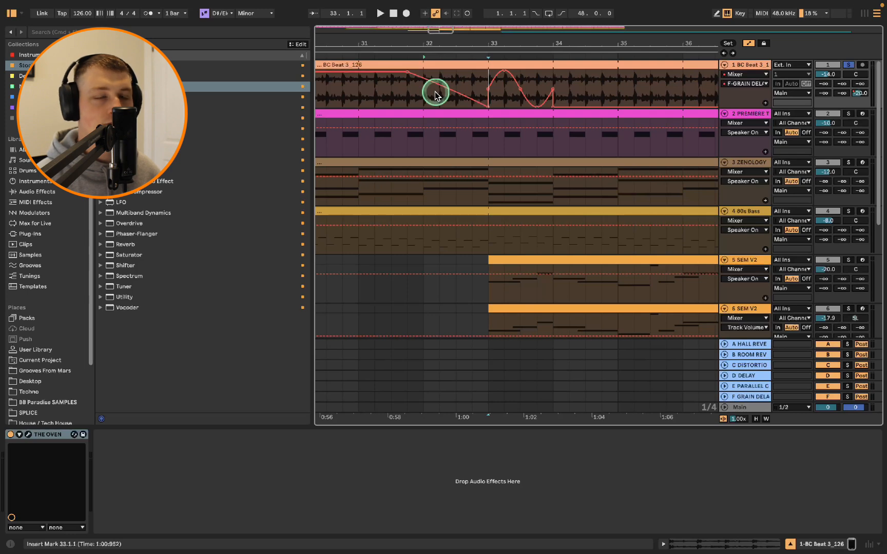
mouse_move(435, 91)
left_mouse_down()
mouse_move(447, 91)
mouse_move(423, 91)
mouse_move(437, 94)
left_mouse_up()
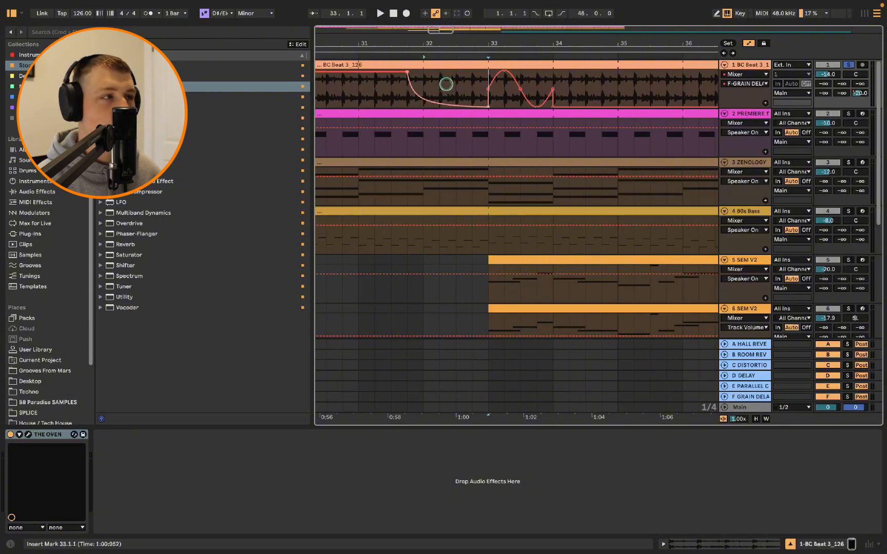
left_click_drag(446, 84, 542, 107)
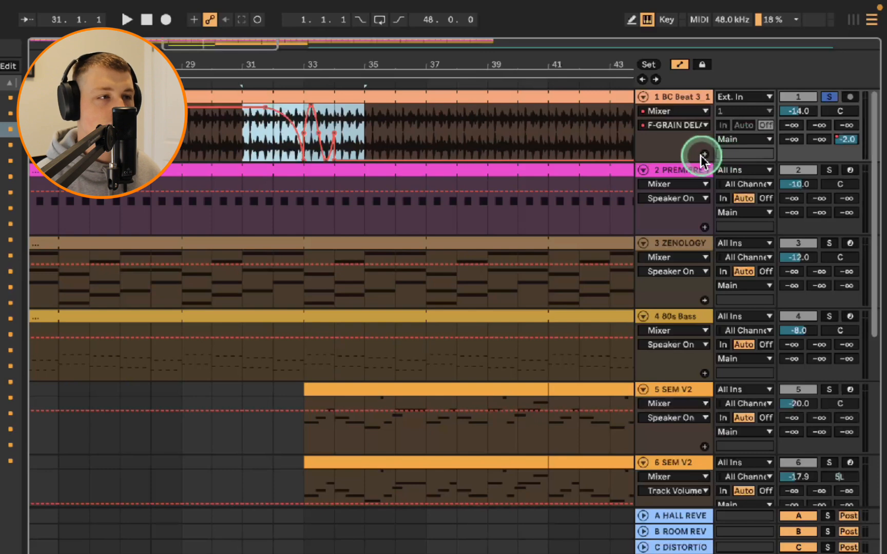
left_click(704, 155)
left_click(506, 177)
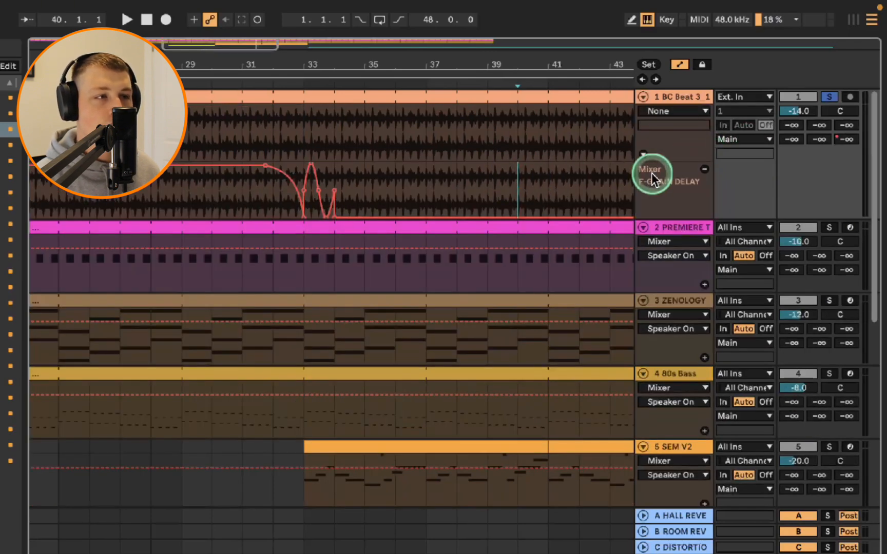
left_click(701, 113)
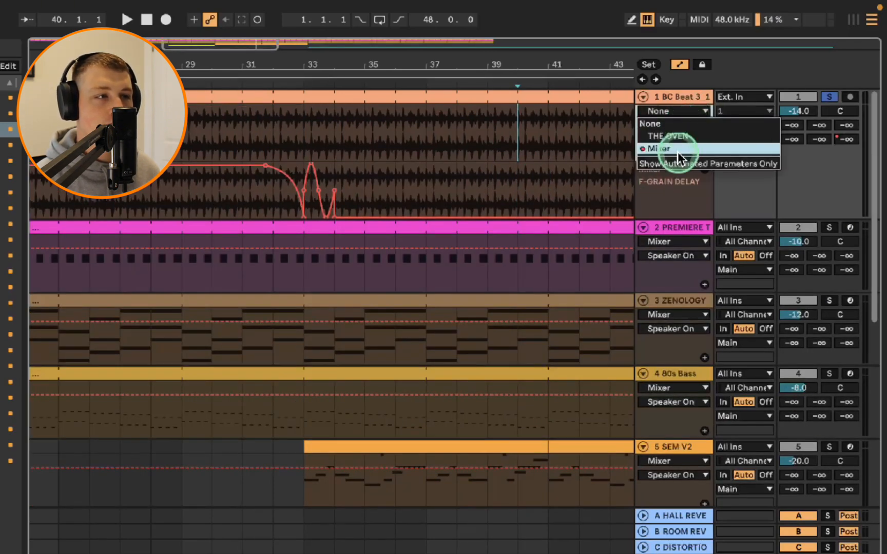
left_click(677, 138)
left_click(679, 127)
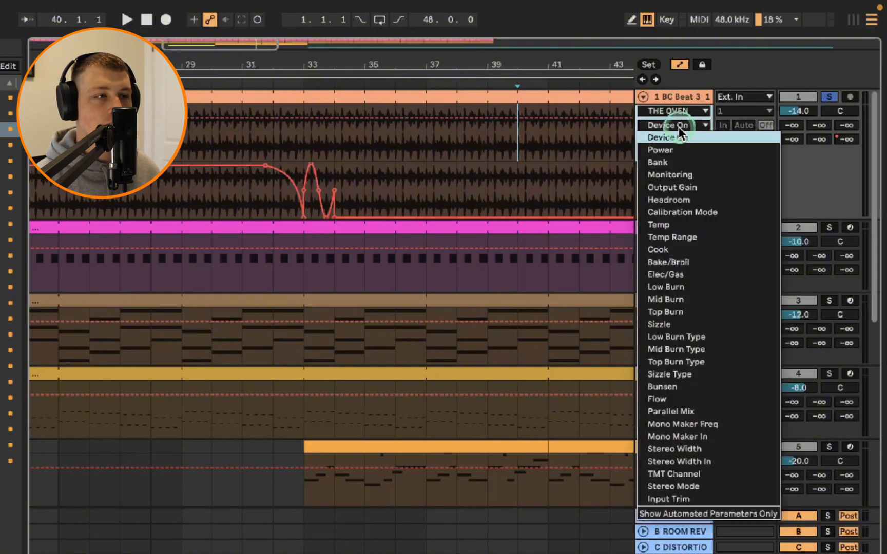
left_click(681, 151)
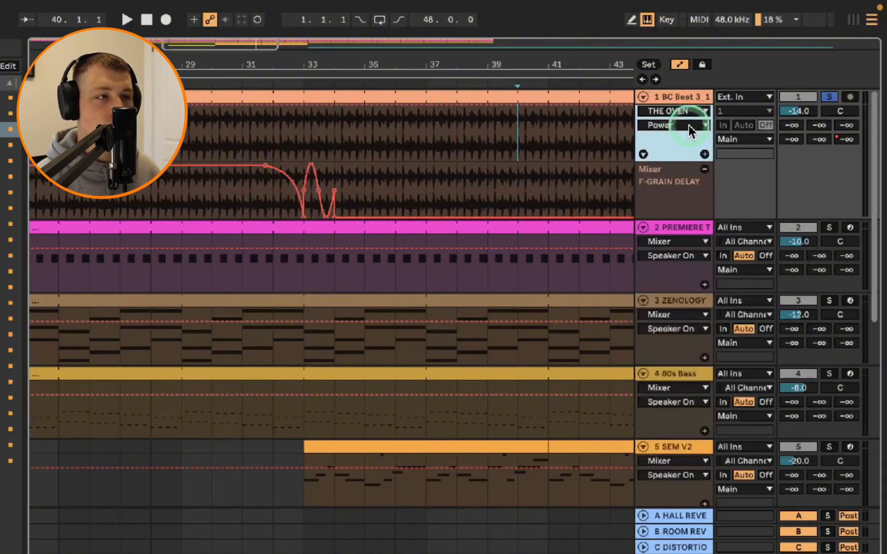
left_click(699, 141)
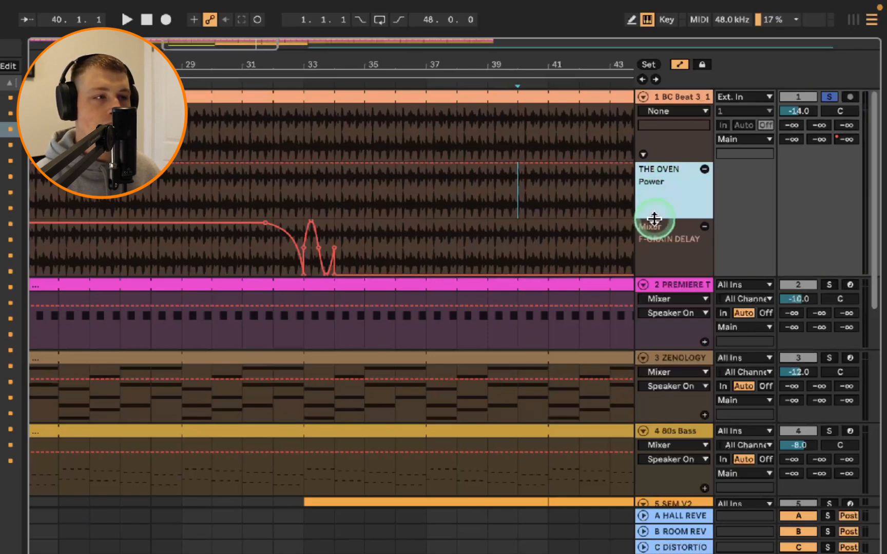
Hide THE OVEN Power and F-GRAIN DELAY automation lanes on the BC Beat track
left_click(685, 237)
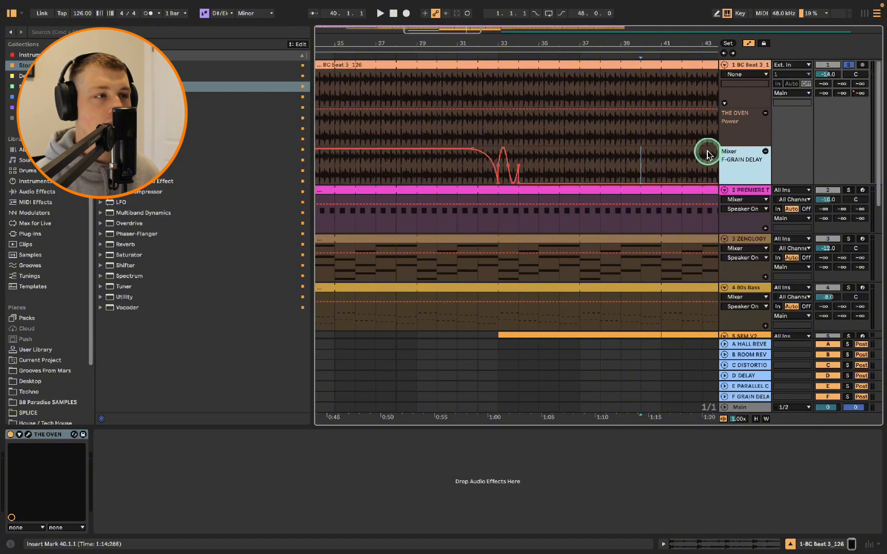
scroll(706, 154, "down", 2)
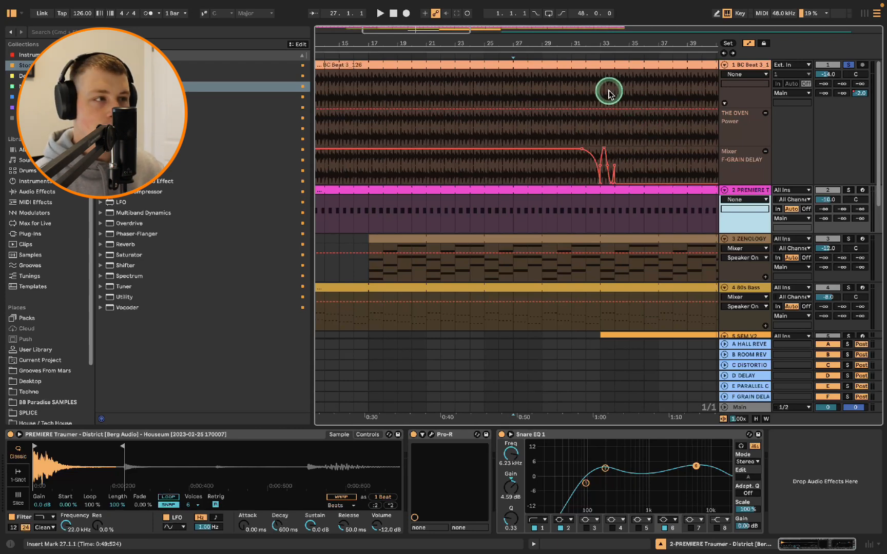
left_click(764, 114)
left_click_drag(629, 123, 571, 124)
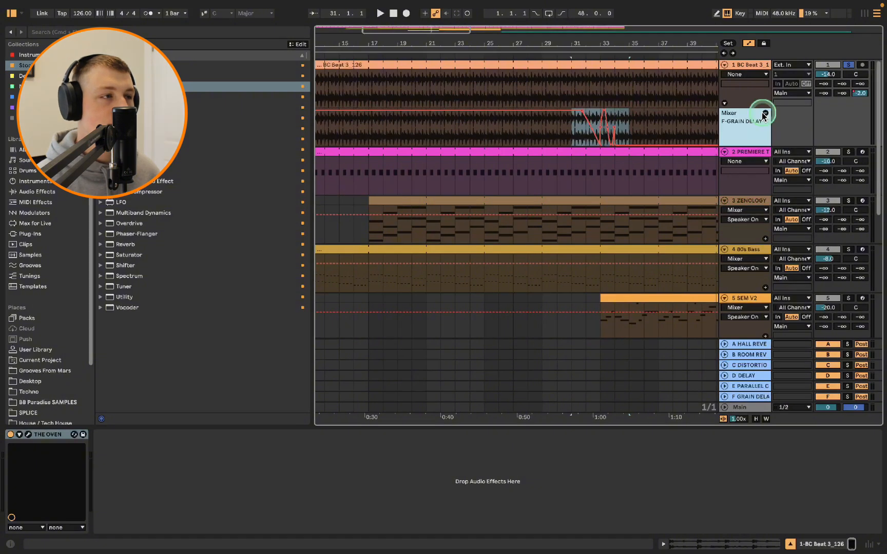
left_click(764, 113)
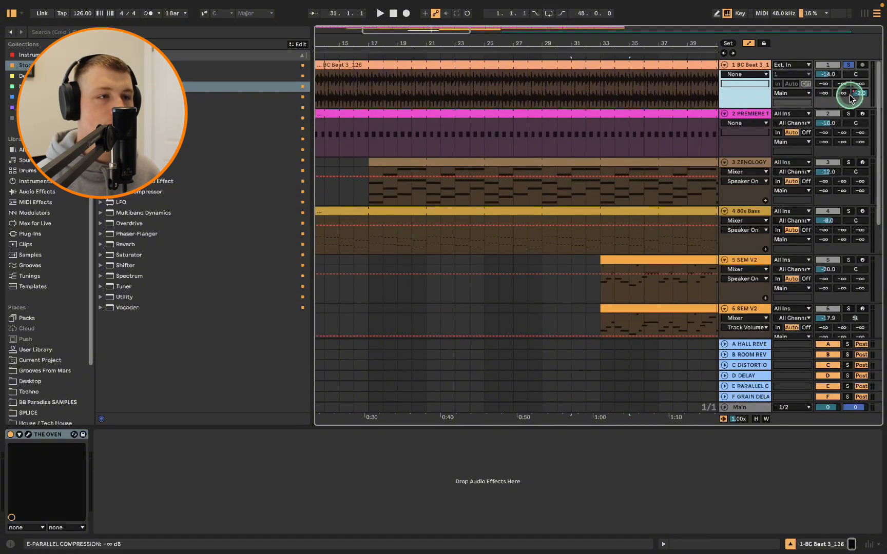
Try pasting a copy of the grain-delay send bump further along the BC Beat track's F-GRAIN DELAY lane
left_click(765, 103)
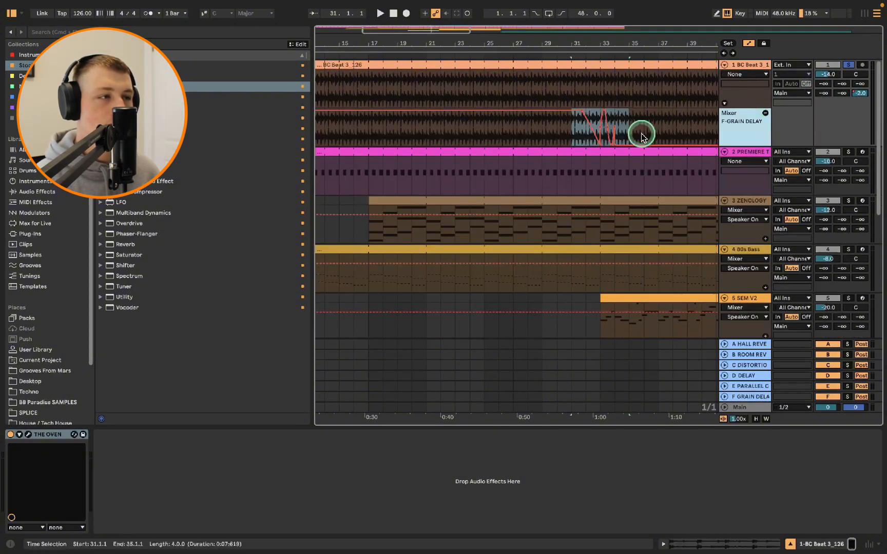
left_click(574, 126)
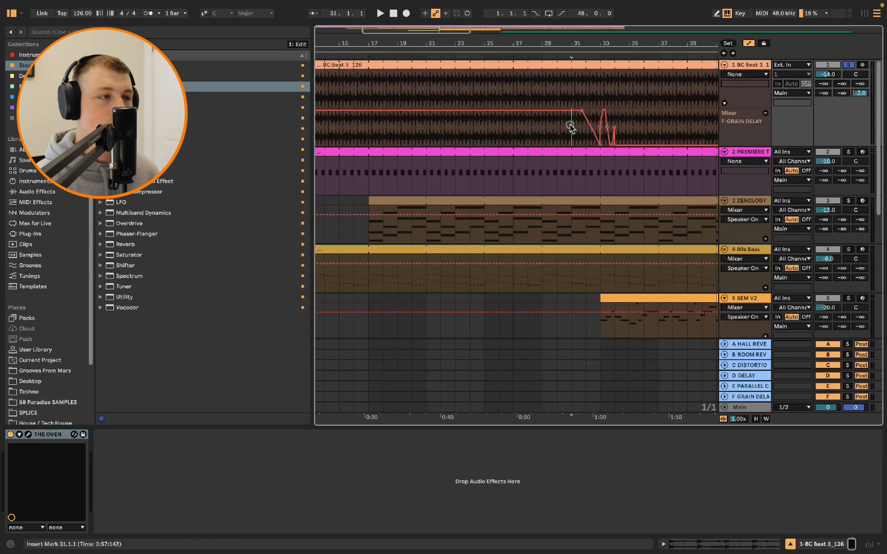
left_click(631, 130)
left_click_drag(664, 122, 697, 103)
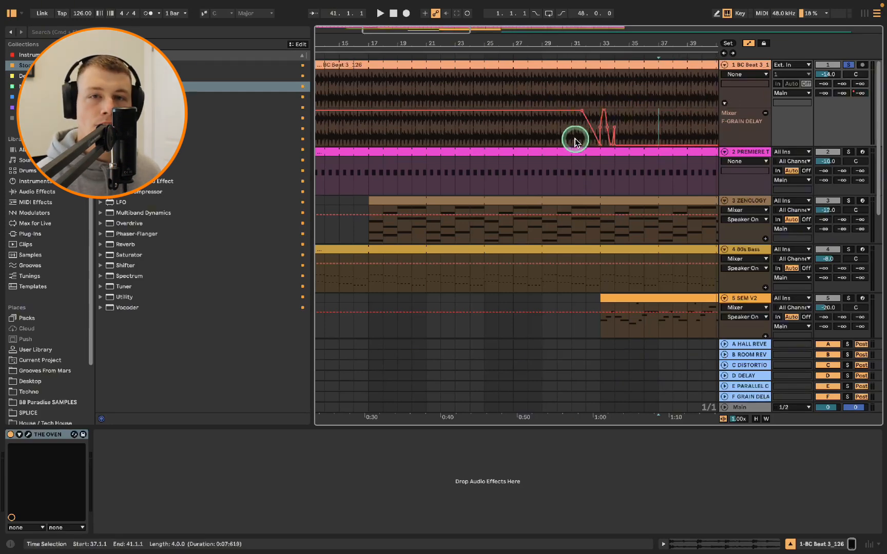
left_click_drag(539, 84, 675, 77)
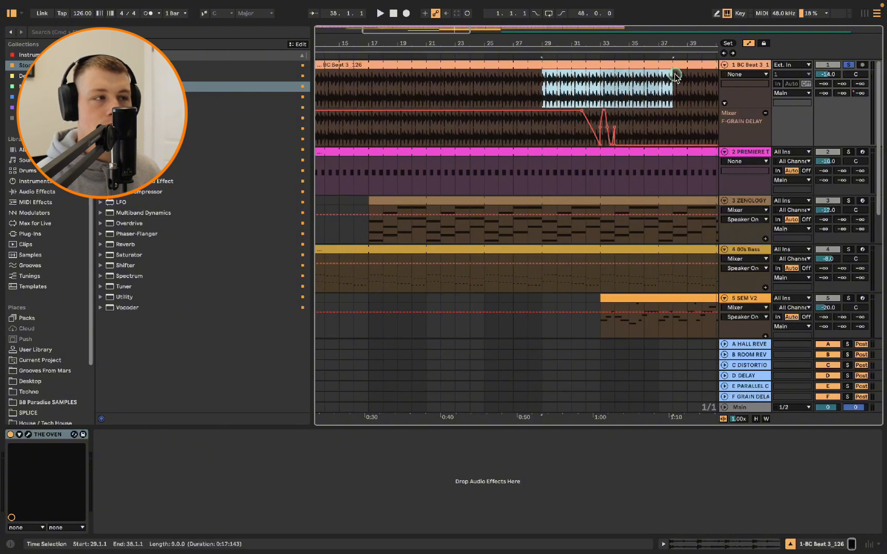
key("ctrl+v")
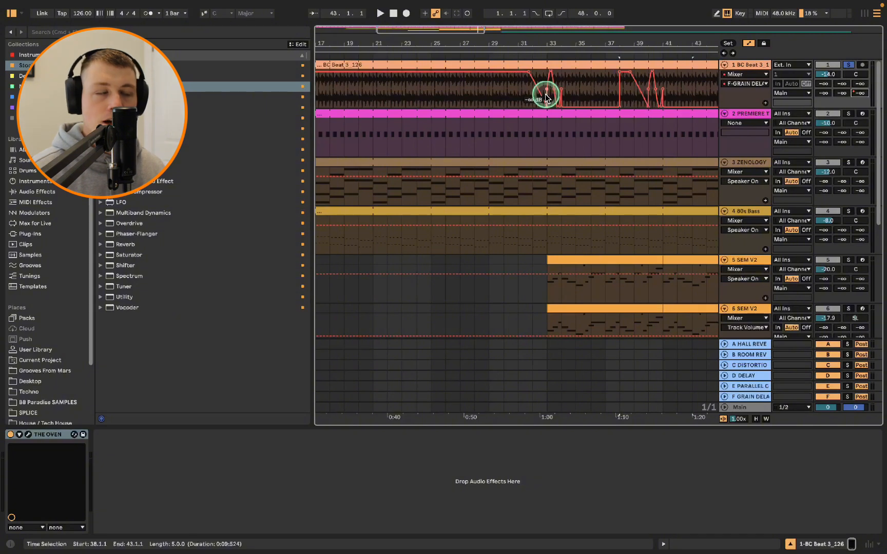
Delete the pasted send automation between bars 35 and 43
left_click_drag(590, 87, 692, 90)
key("Delete")
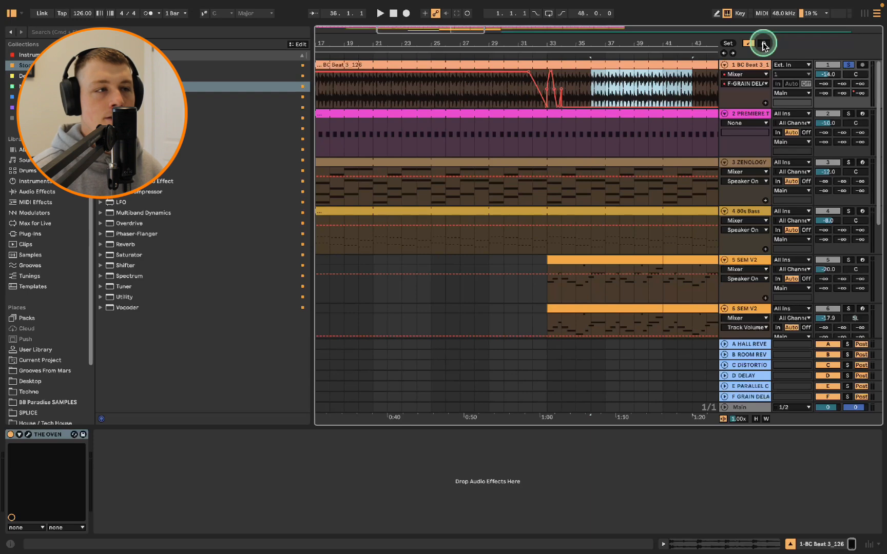
Try duplicating the bars 30 to 35 section together with its automation, then undo it
left_click(611, 88)
left_click_drag(580, 82, 496, 67)
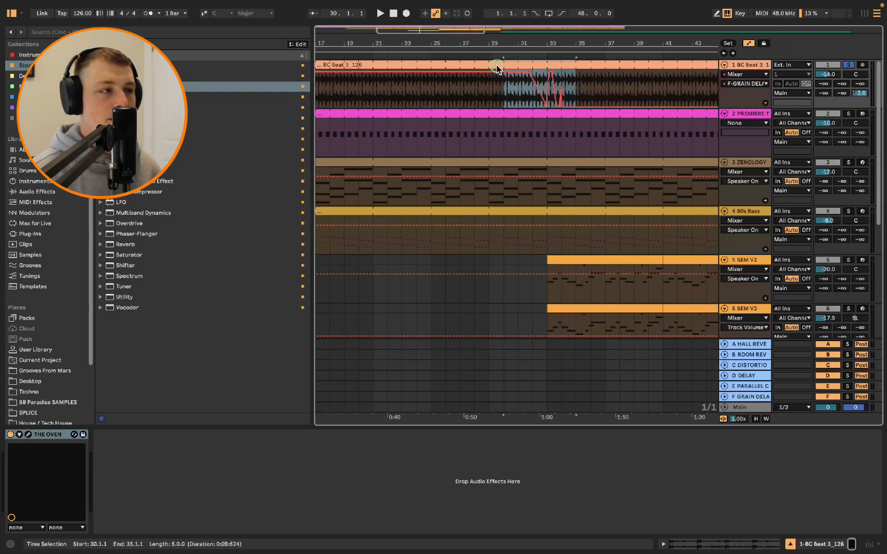
key("ctrl+d")
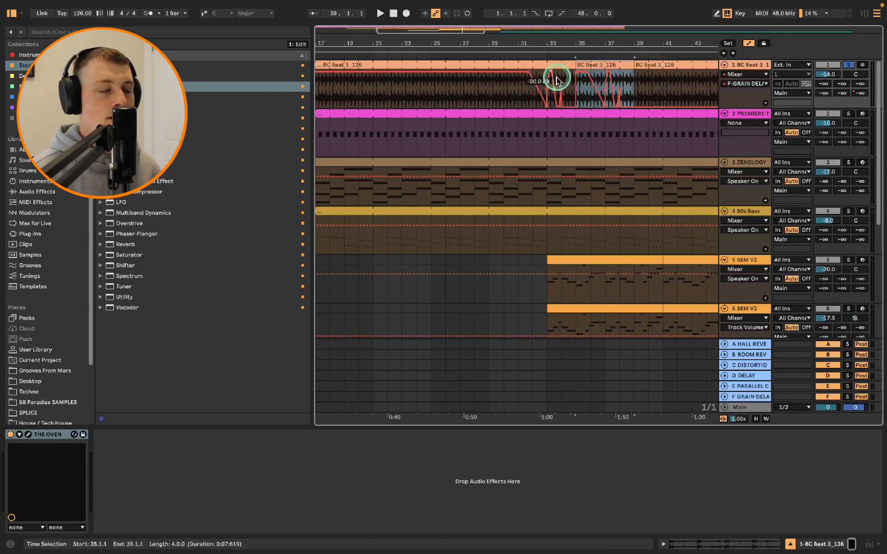
key("ctrl+z")
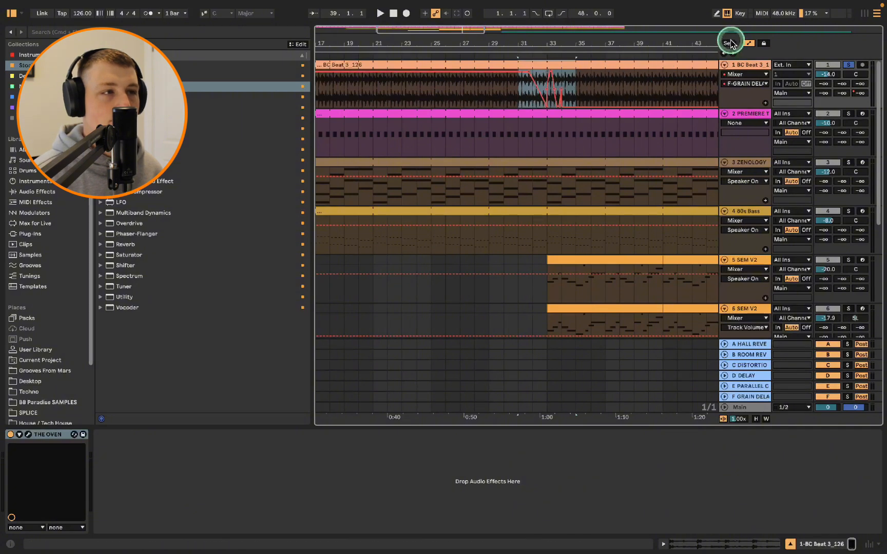
Lock the automation envelopes and duplicate the bars 31 to 36 section of the BC Beat clips
left_click(765, 45)
left_click_drag(587, 82, 518, 66)
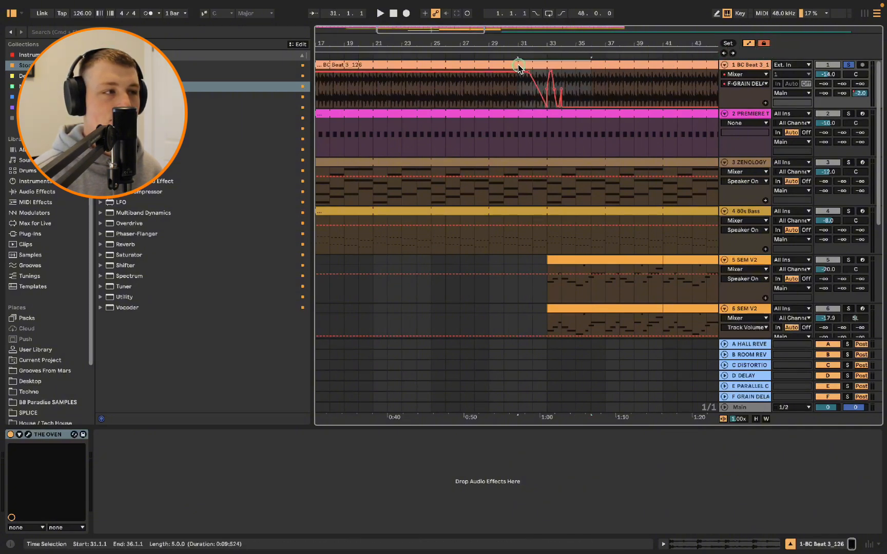
key("ctrl+d")
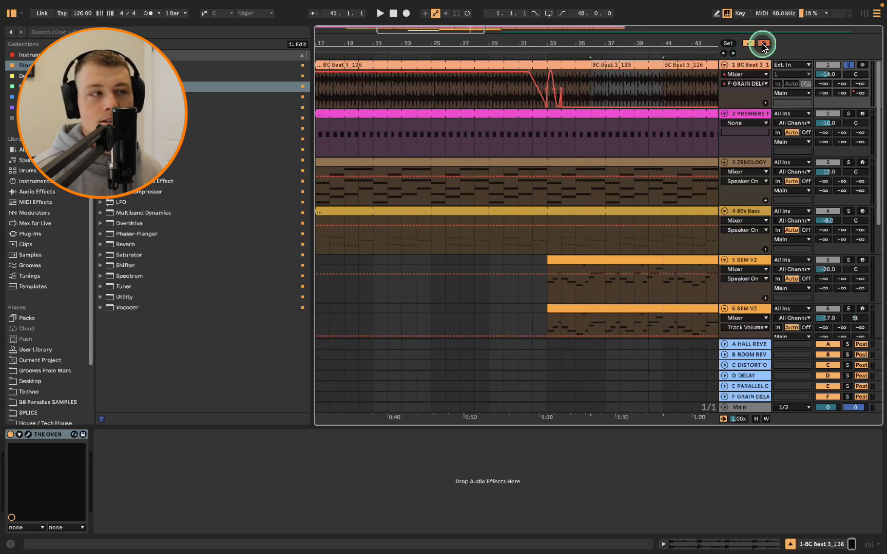
left_click(563, 147)
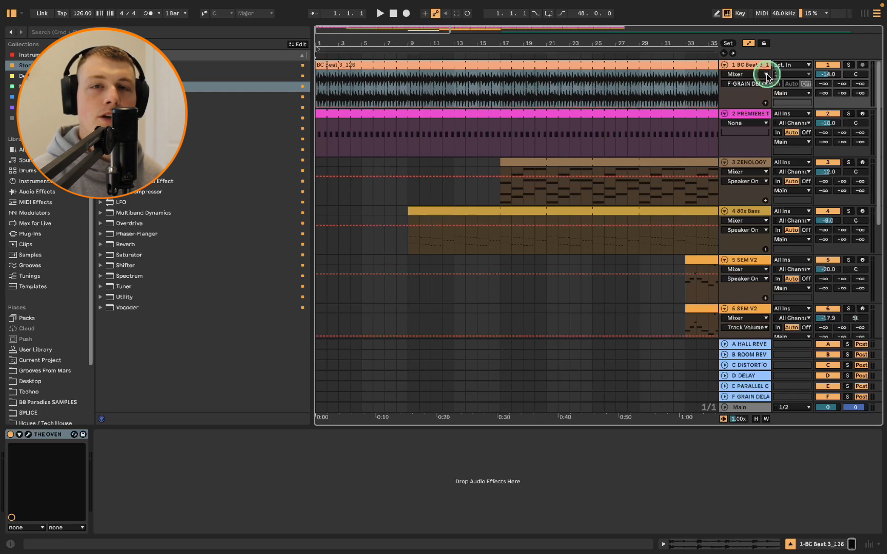
Insert a new audio track below the Mad lead track
left_click(739, 66)
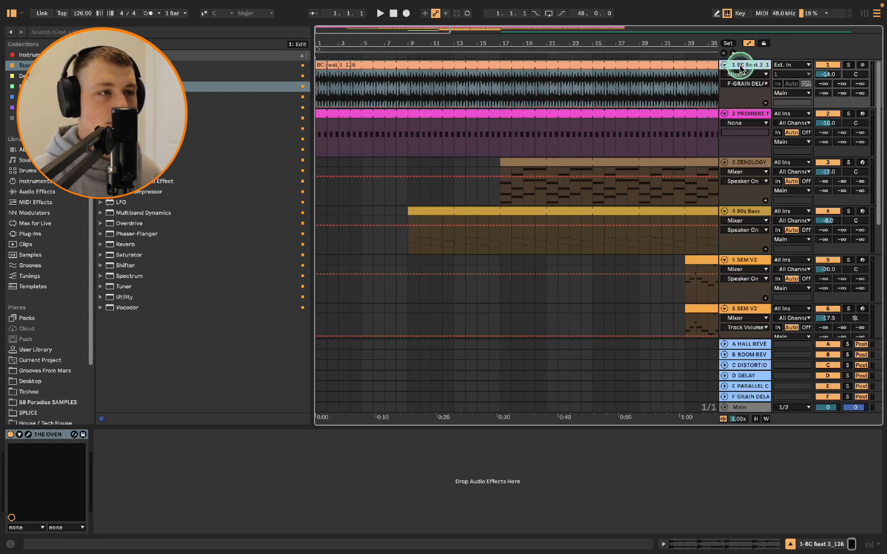
scroll(726, 339, "down", 5)
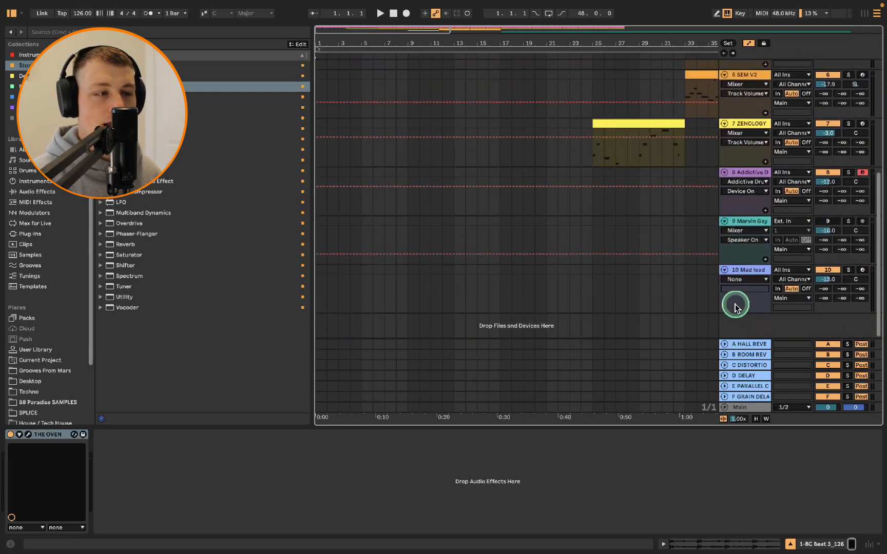
left_click(747, 285)
key("super+t")
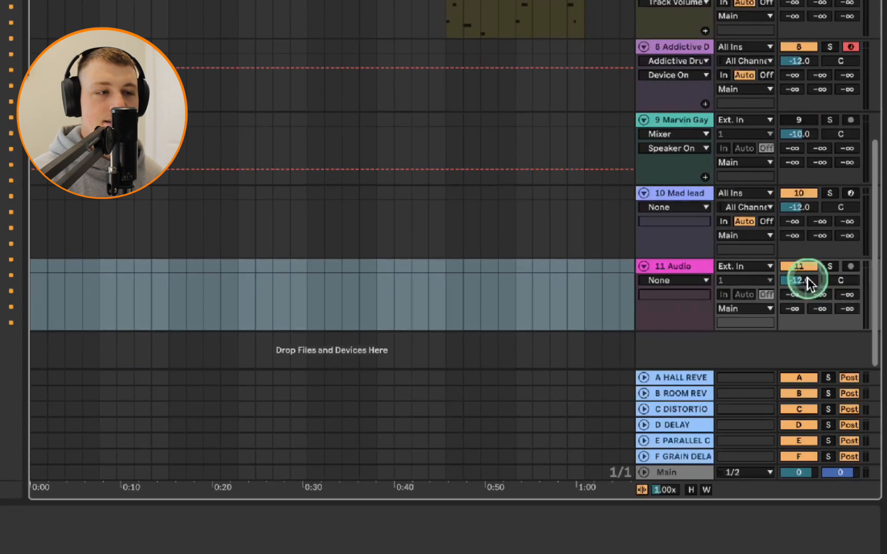
left_click(800, 282)
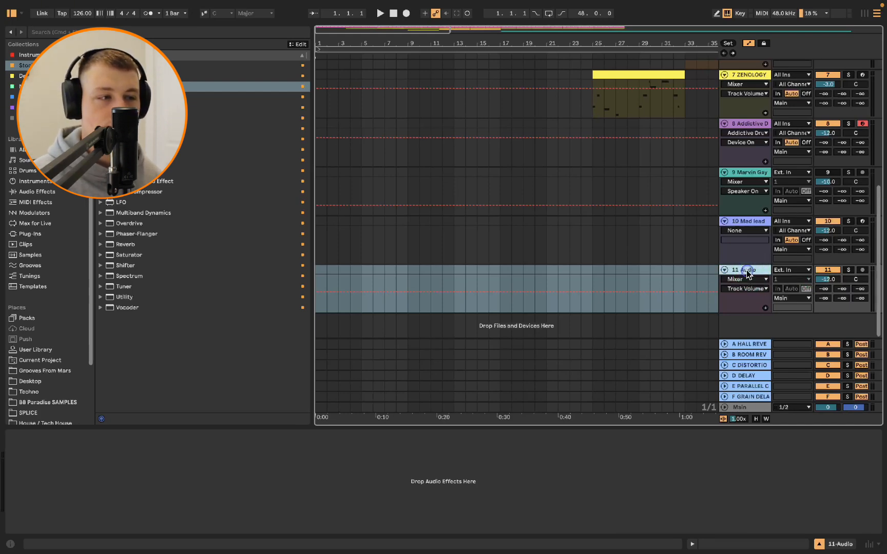
Save the new audio track as the default audio track
right_click(747, 272)
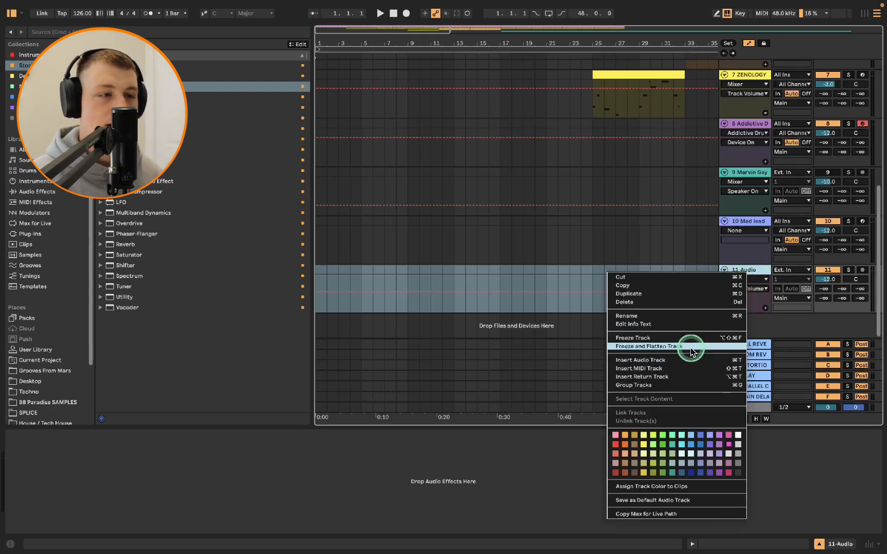
left_click(760, 277)
left_click(829, 281)
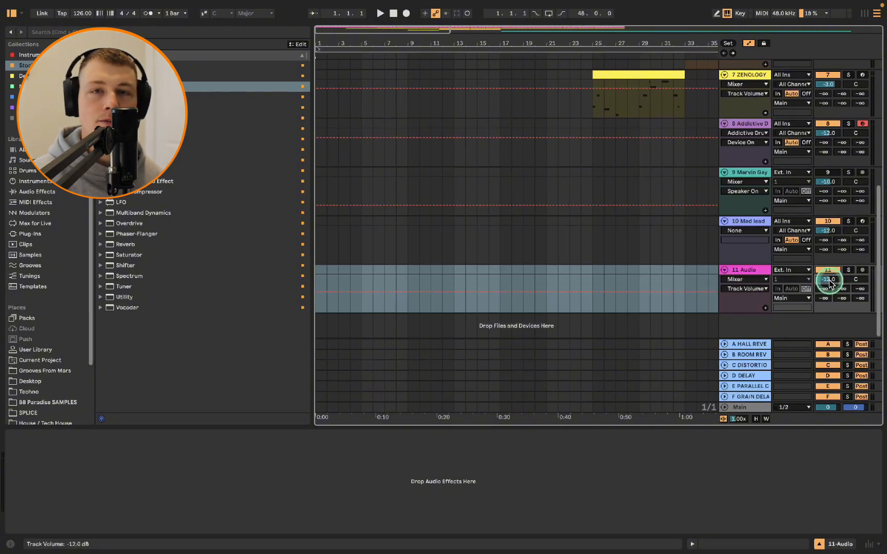
left_click(767, 272)
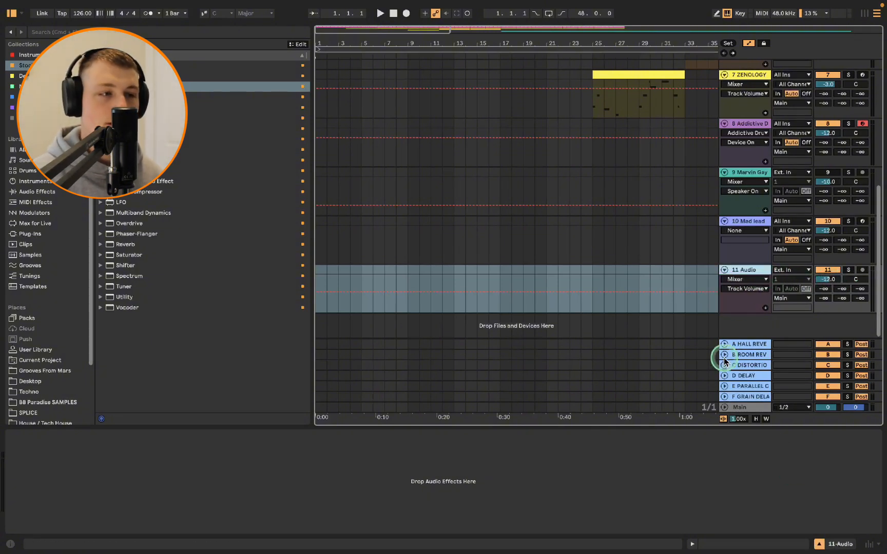
right_click(747, 270)
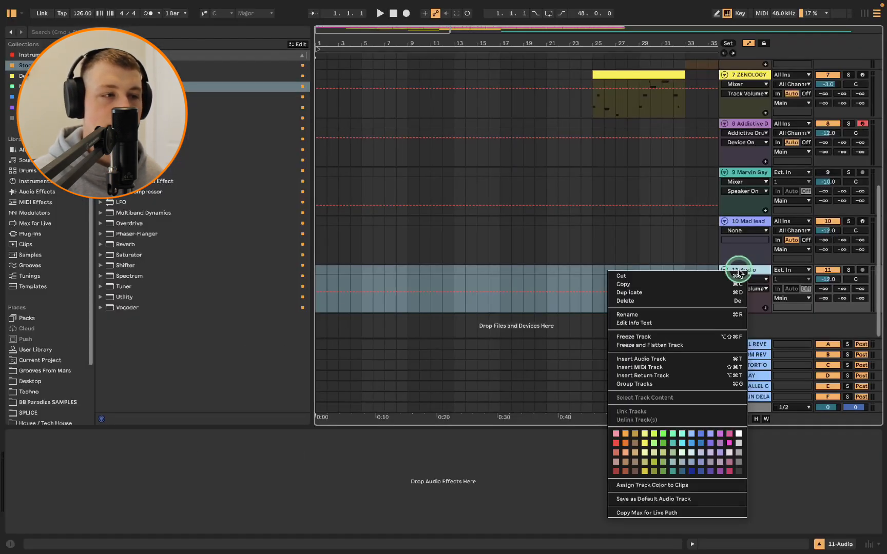
left_click(599, 471)
Insert a new MIDI track, loading and then removing a Grand Piano instrument on it
key("super+shift+t")
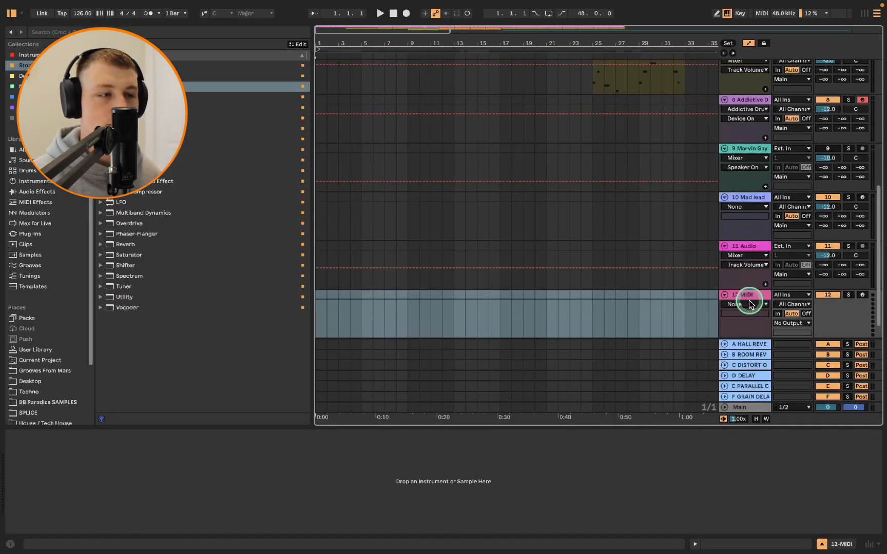
left_click(761, 296)
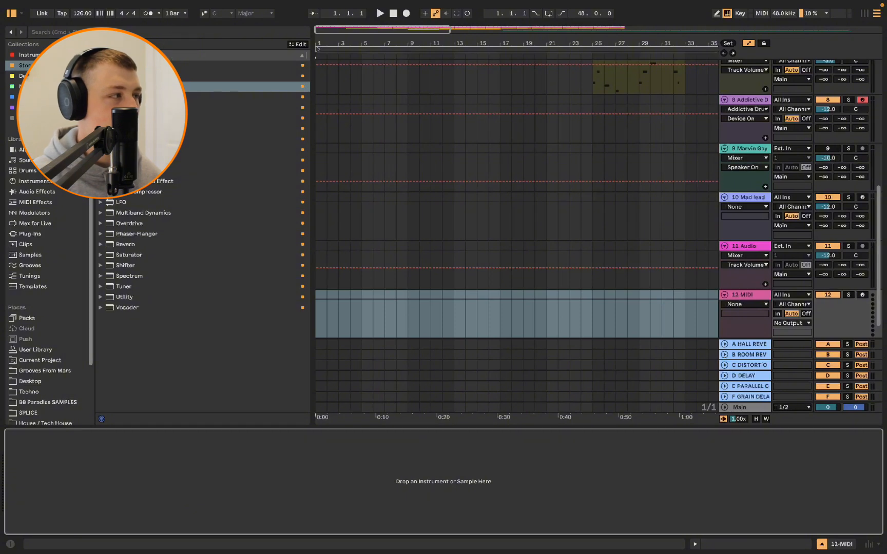
left_click(47, 54)
left_click_drag(132, 65, 440, 484)
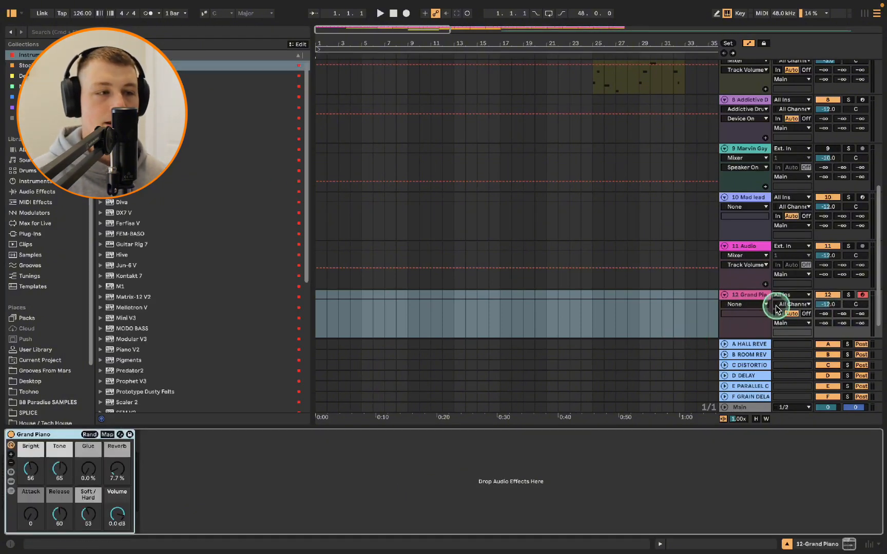
left_click(832, 308)
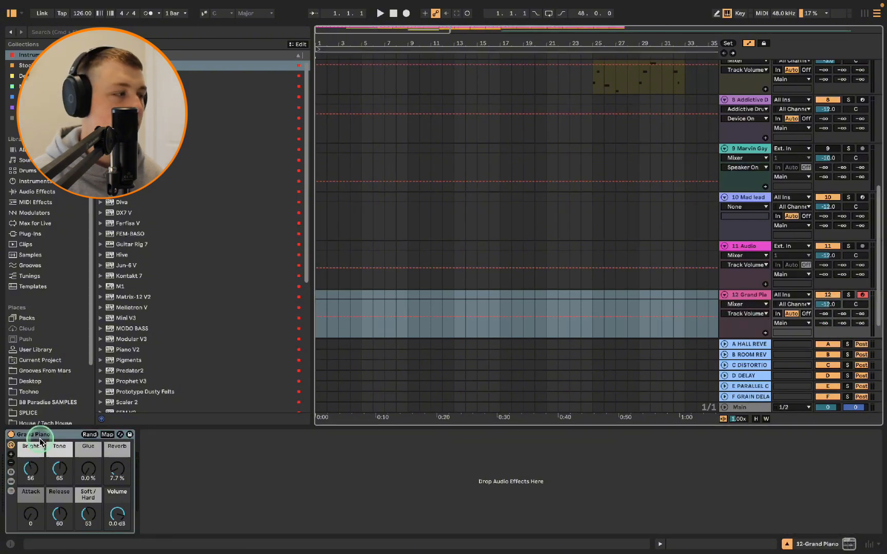
left_click(40, 440)
key("Delete")
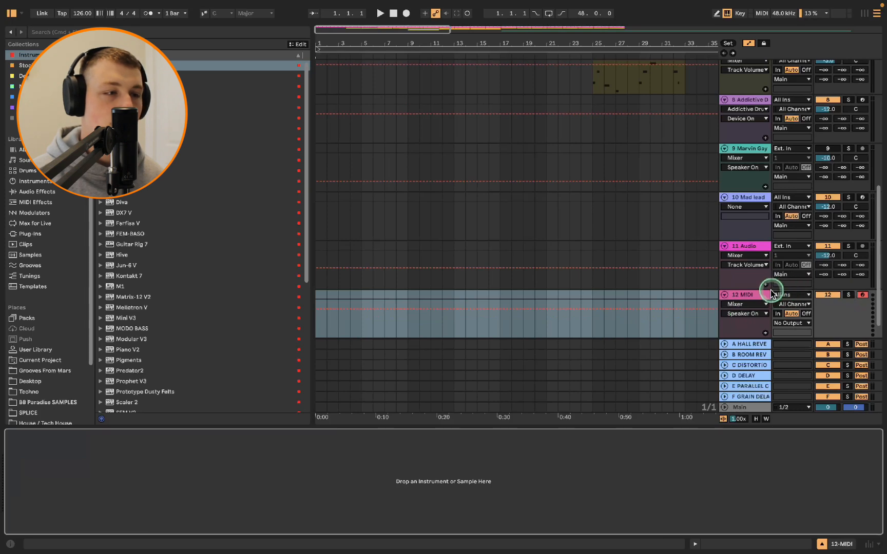
Save the empty MIDI track as the default MIDI track, overwriting the existing default
right_click(769, 294)
left_click(707, 518)
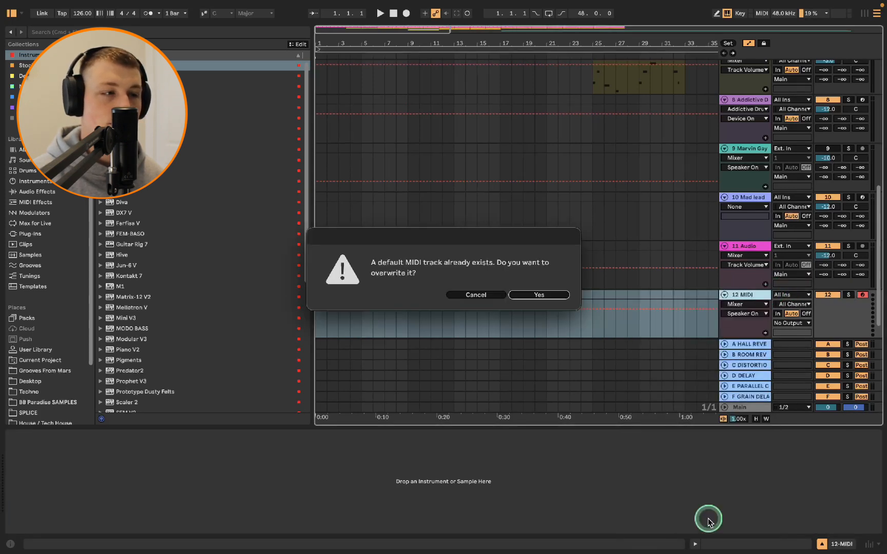
left_click(521, 296)
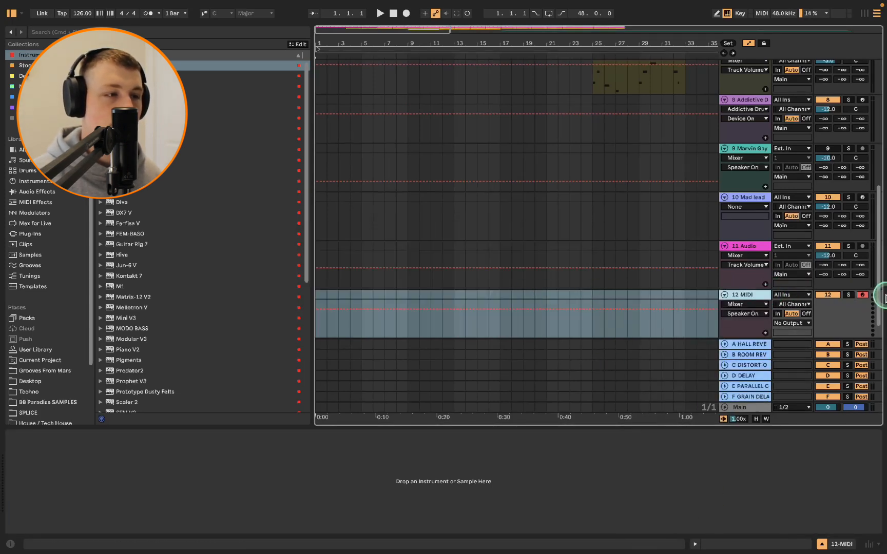
Insert another MIDI track and load a single EQ Eight onto it
key("super+shift+t")
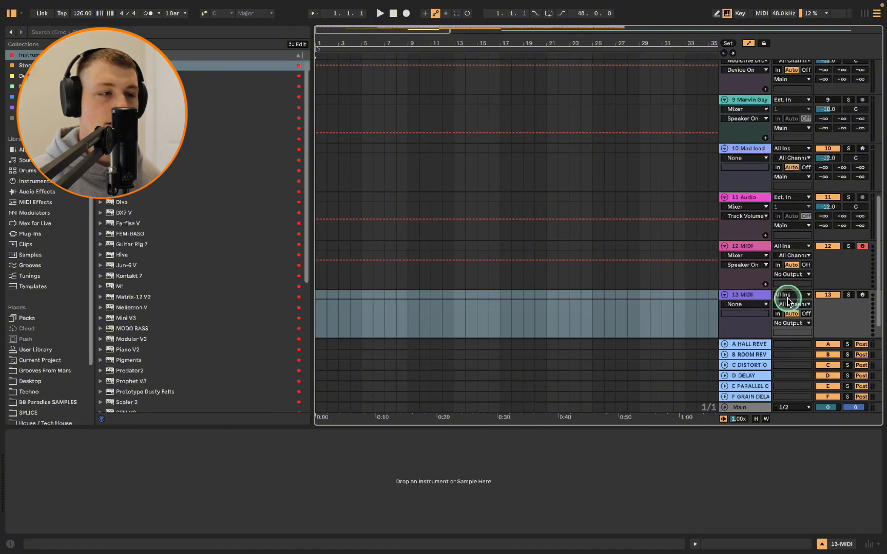
left_click_drag(131, 66, 246, 478)
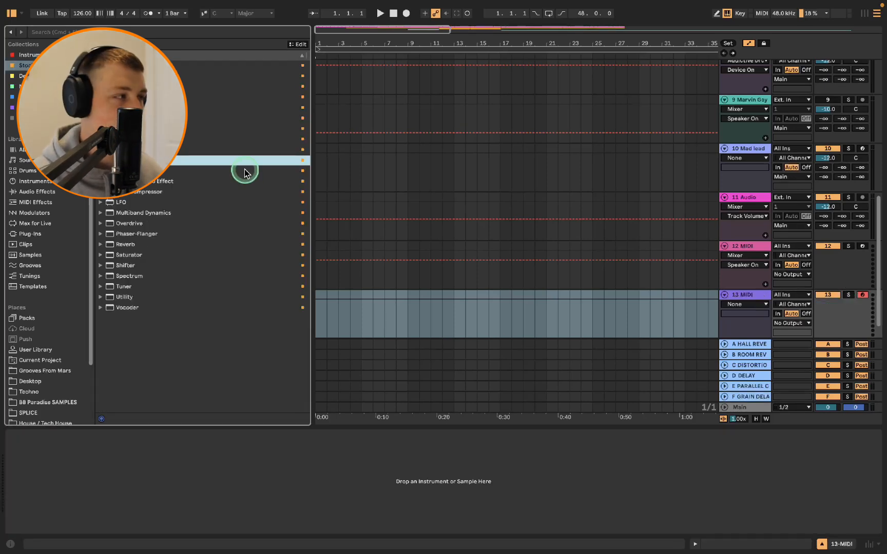
double_click(127, 160)
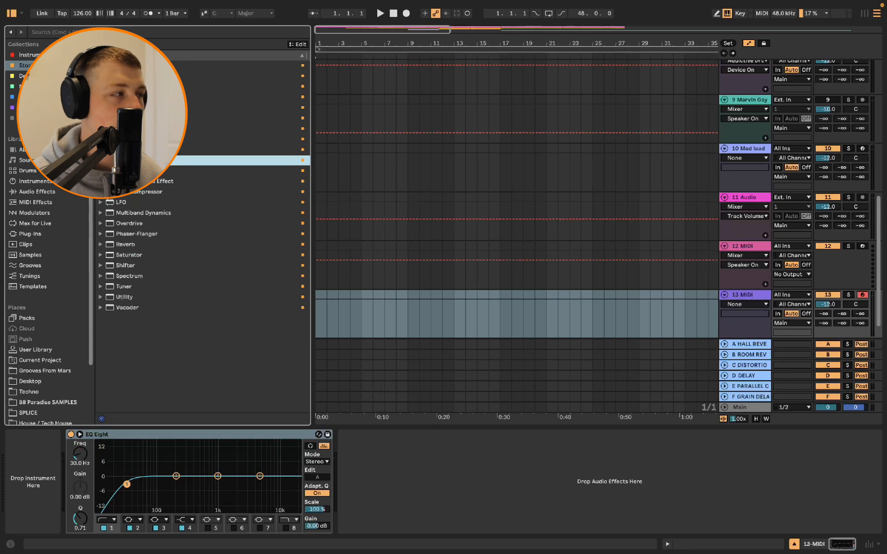
key("Return")
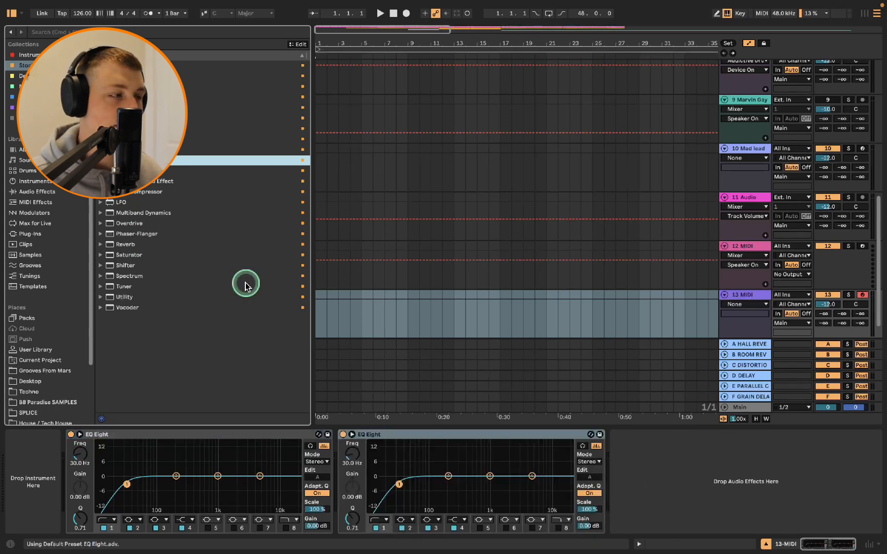
left_click(364, 452)
key("Delete")
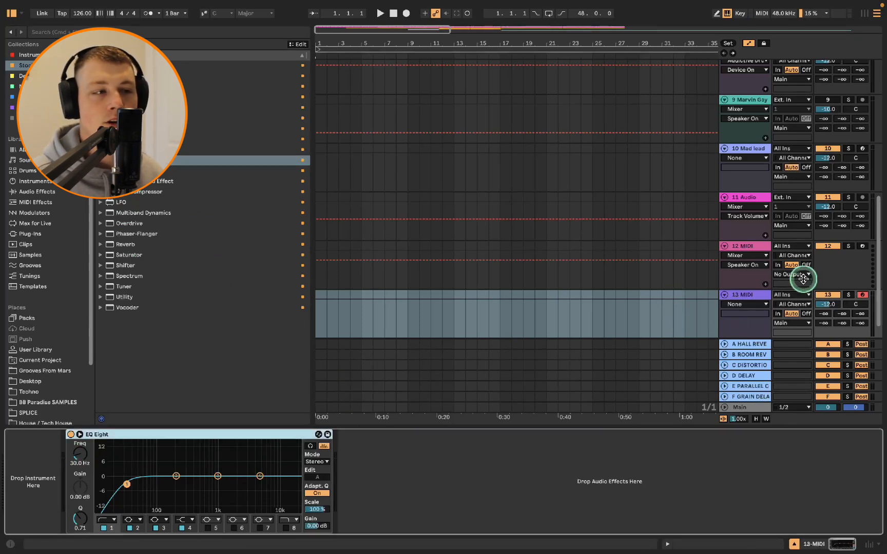
Save the EQ Eight's settings as its default preset and remove it from the track
right_click(139, 435)
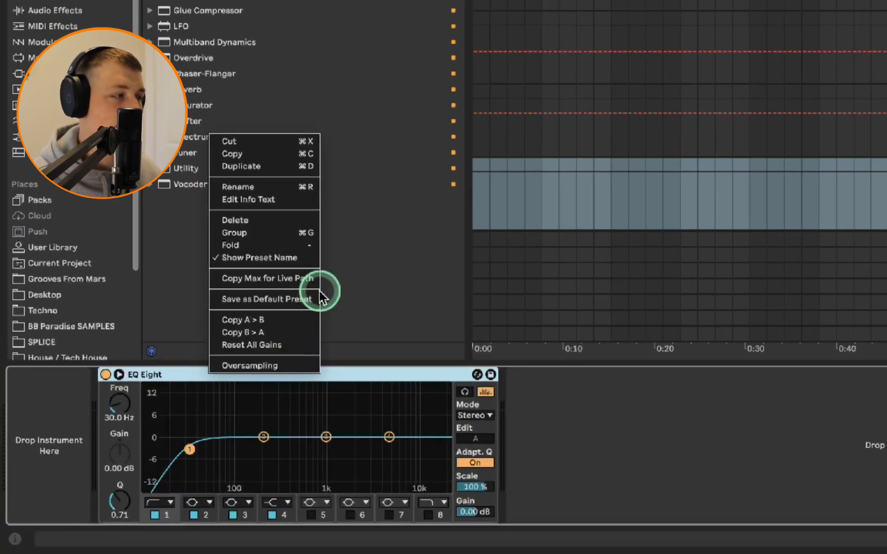
left_click(287, 300)
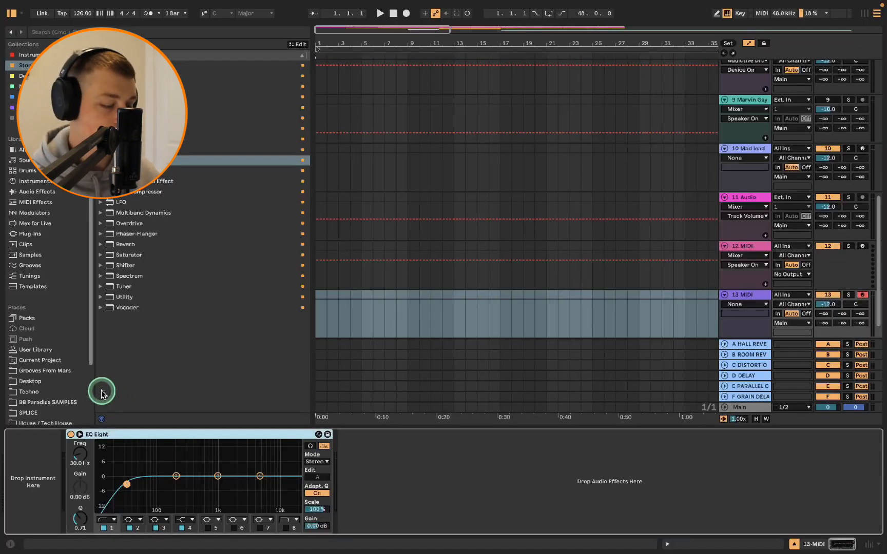
key("Delete")
left_click(43, 32)
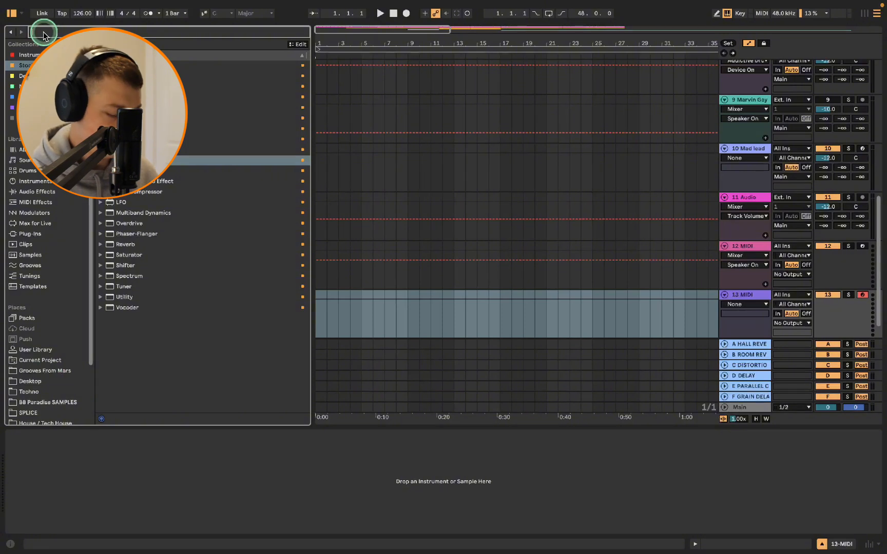
Search the User Library for the Mad lead preset, load it onto the new MIDI track, then delete its device rack
type("mad")
type("lead")
left_click(41, 349)
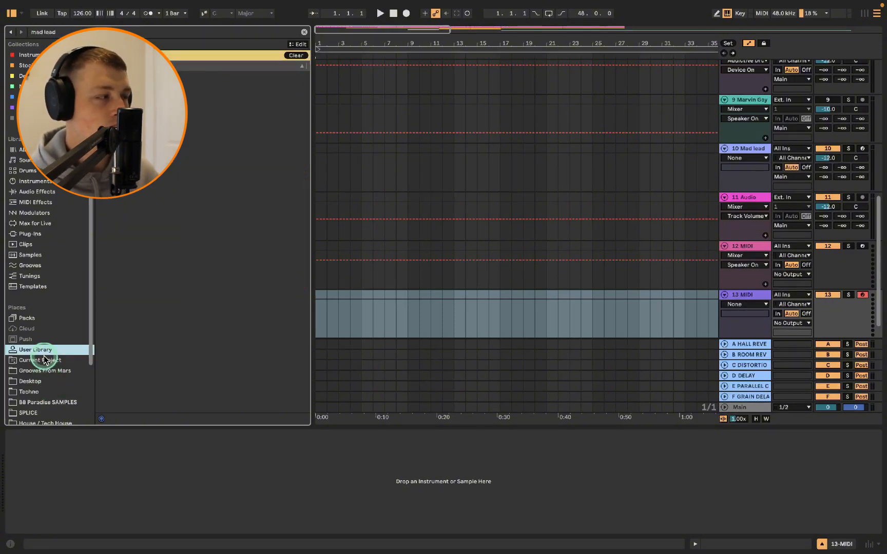
double_click(141, 108)
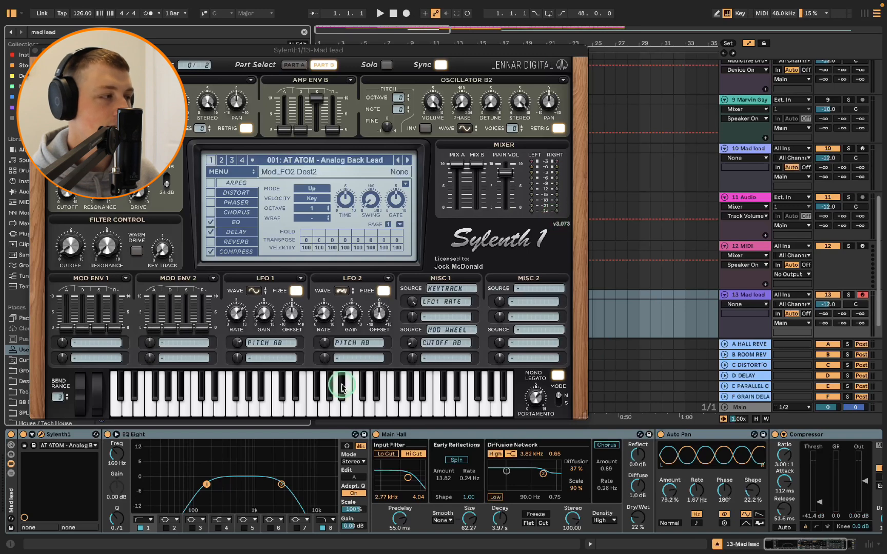
left_click(35, 52)
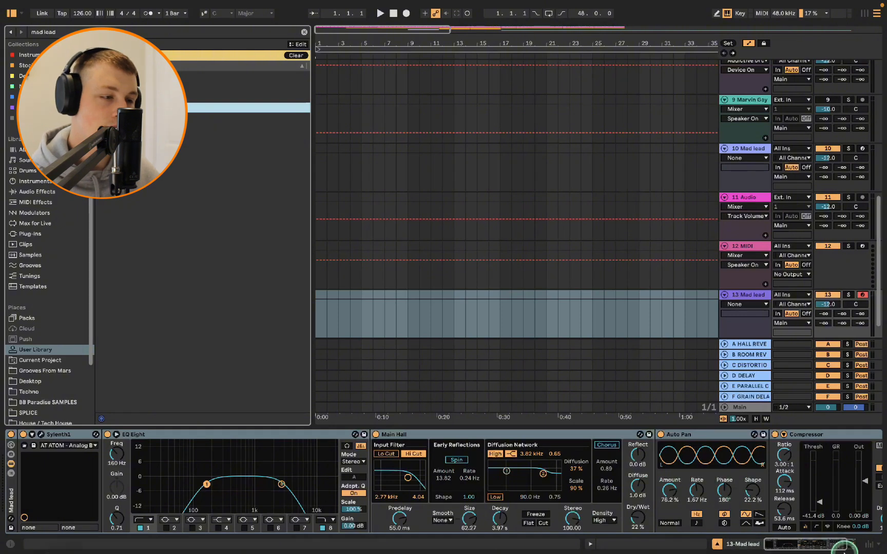
left_click_drag(811, 541, 765, 538)
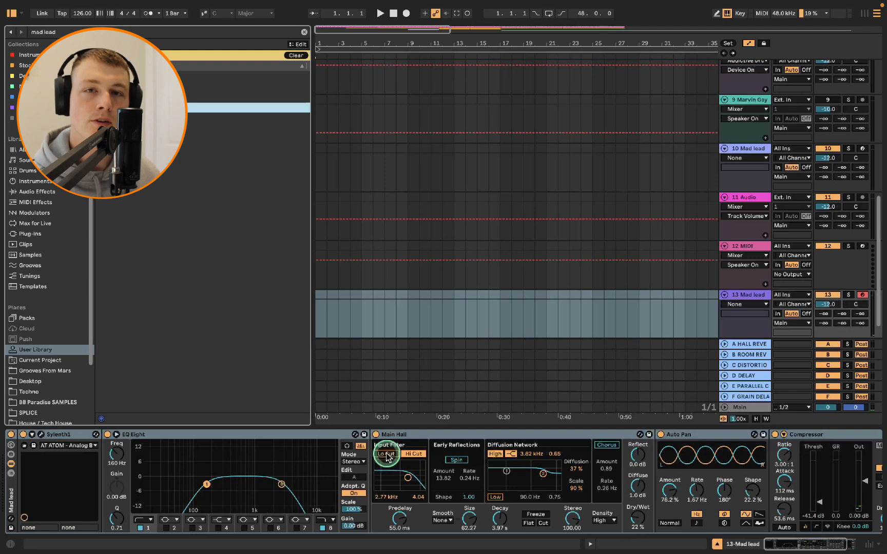
left_click(11, 493)
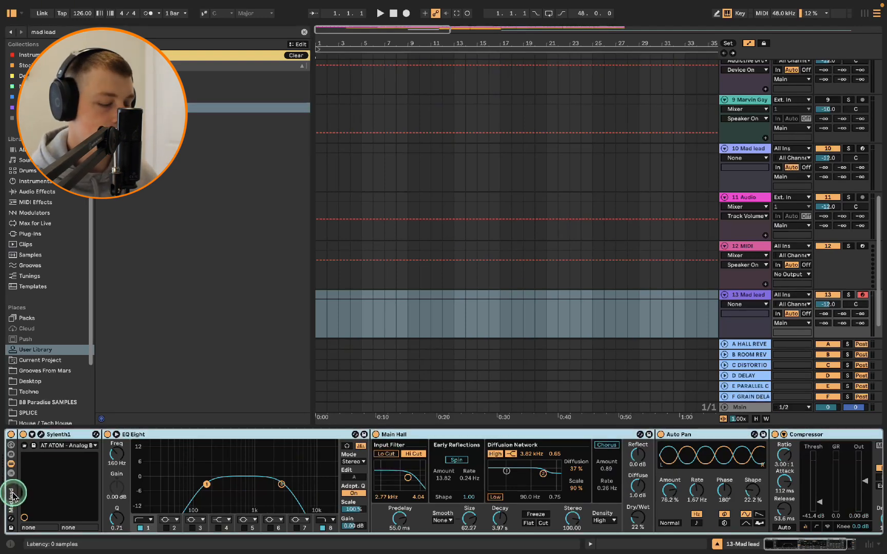
key("Delete")
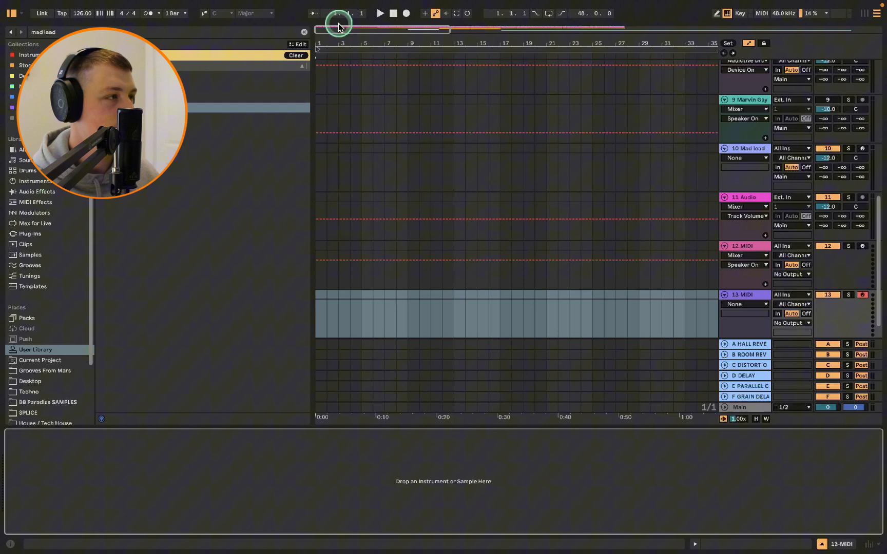
Load Compressor, EQ Eight, Reverb and Saturator from the Stock collection onto the MIDI track
left_click(305, 32)
left_click(23, 65)
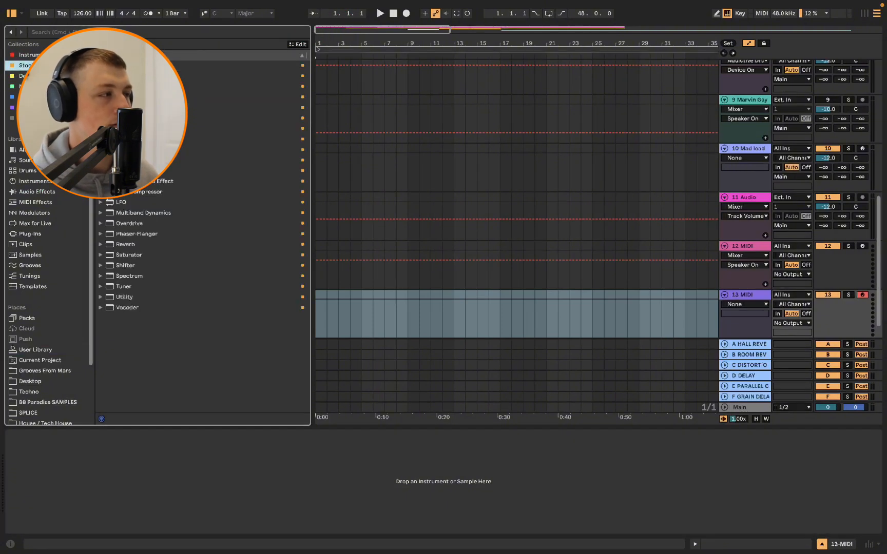
double_click(133, 118)
double_click(133, 160)
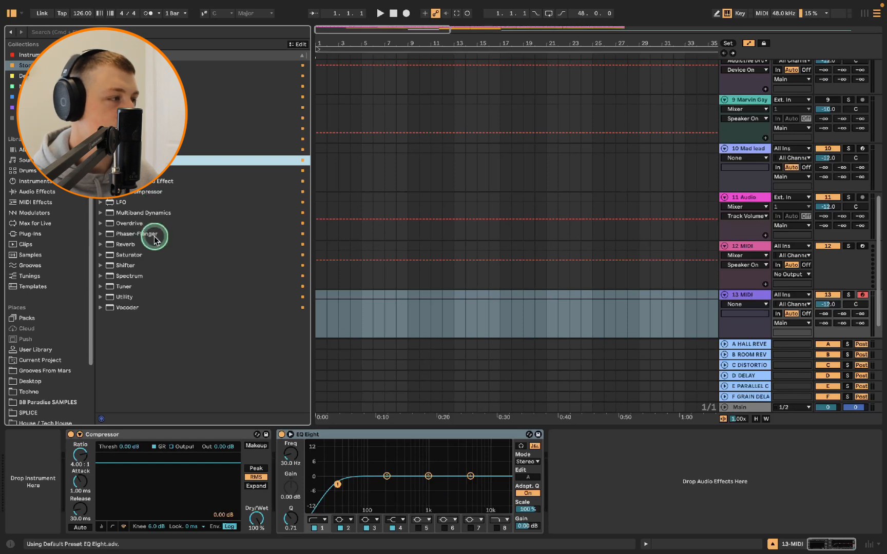
double_click(134, 244)
left_click(136, 267)
double_click(135, 256)
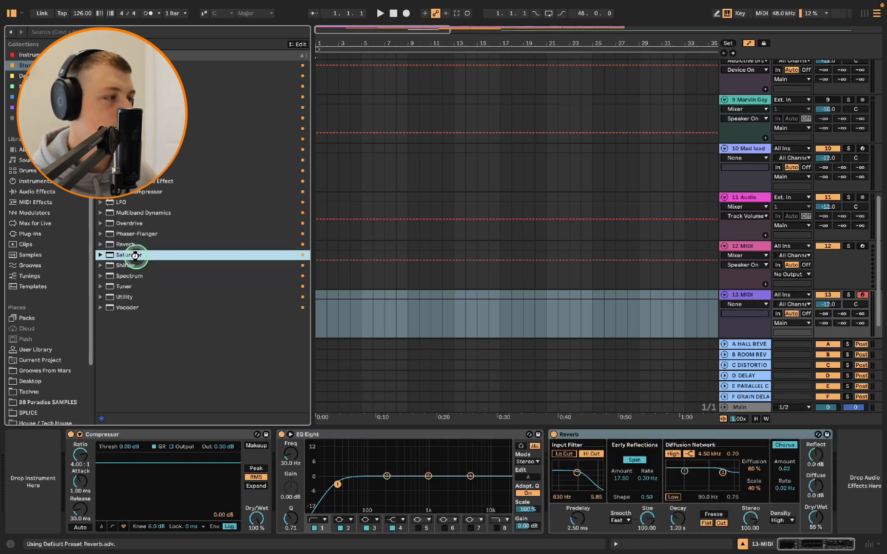
Group the four effects into an Audio Effect Rack and save it as a preset in the User Library
left_click(748, 440)
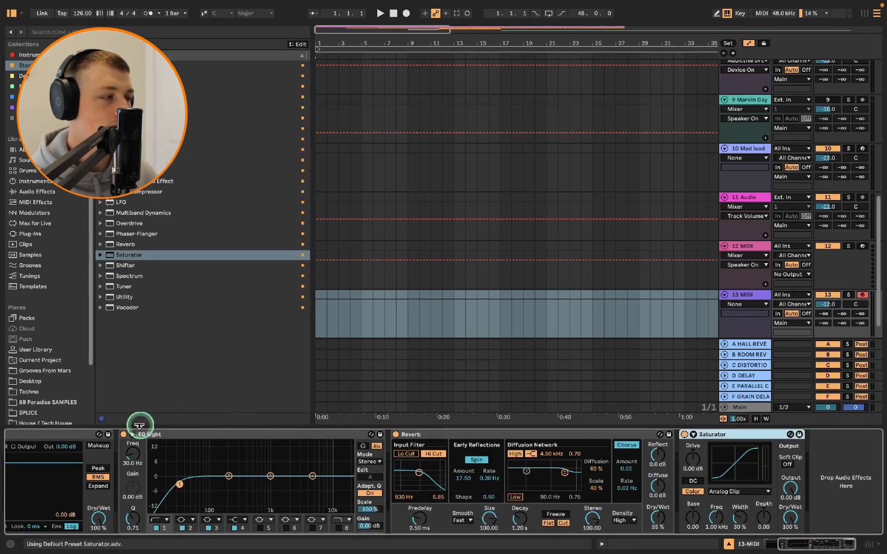
left_click(77, 432, "shift")
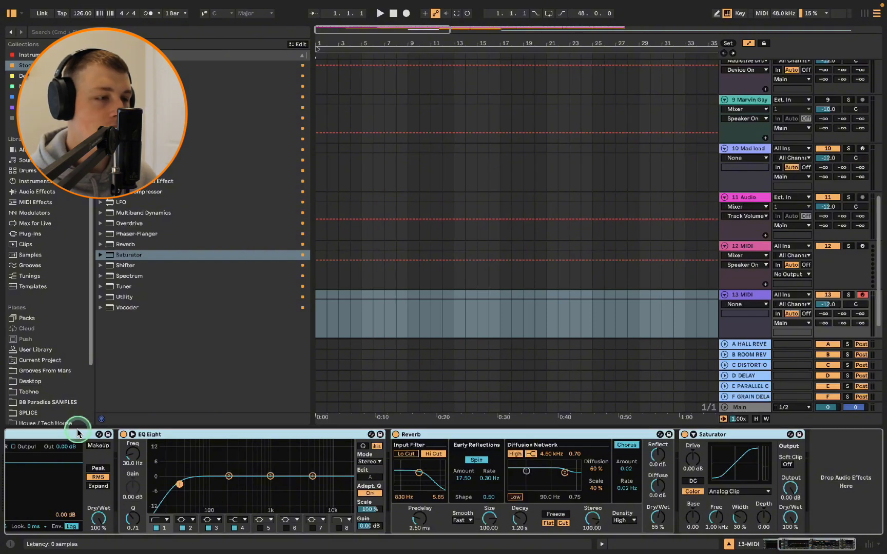
key("super+g")
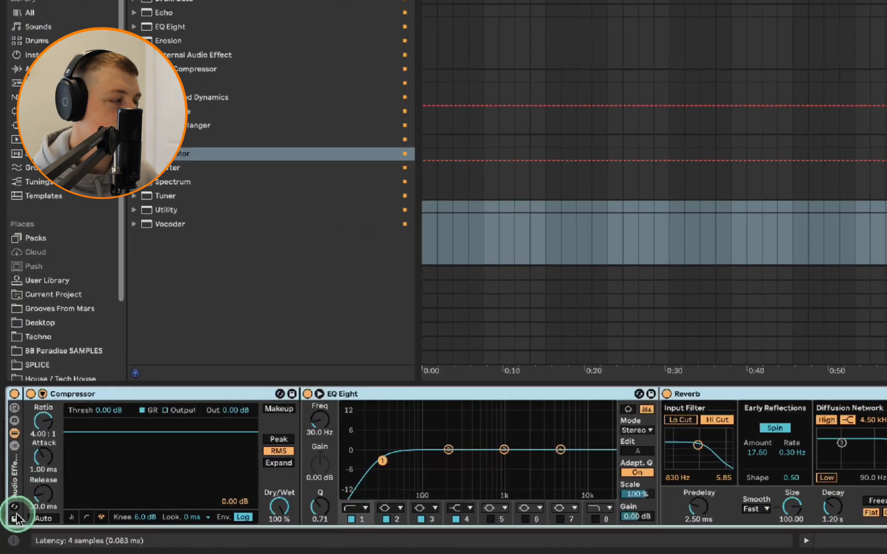
left_click(16, 515)
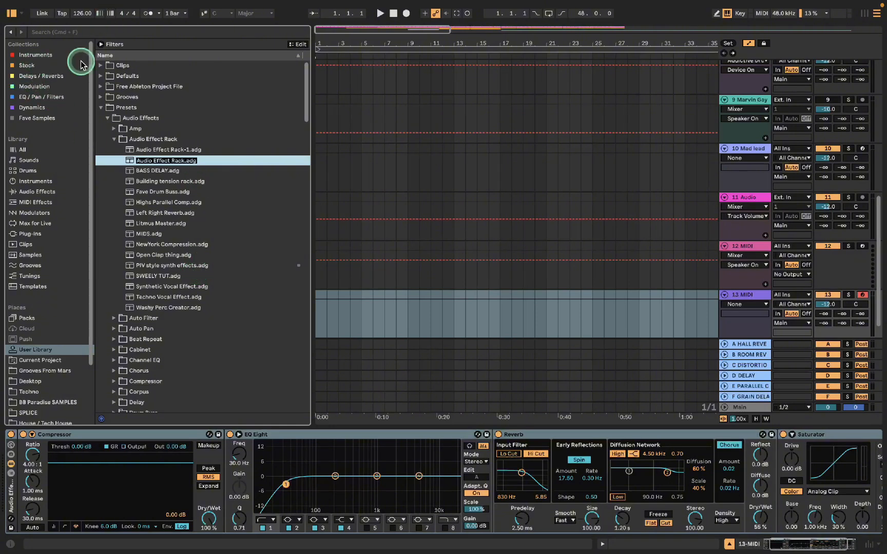
key("Return")
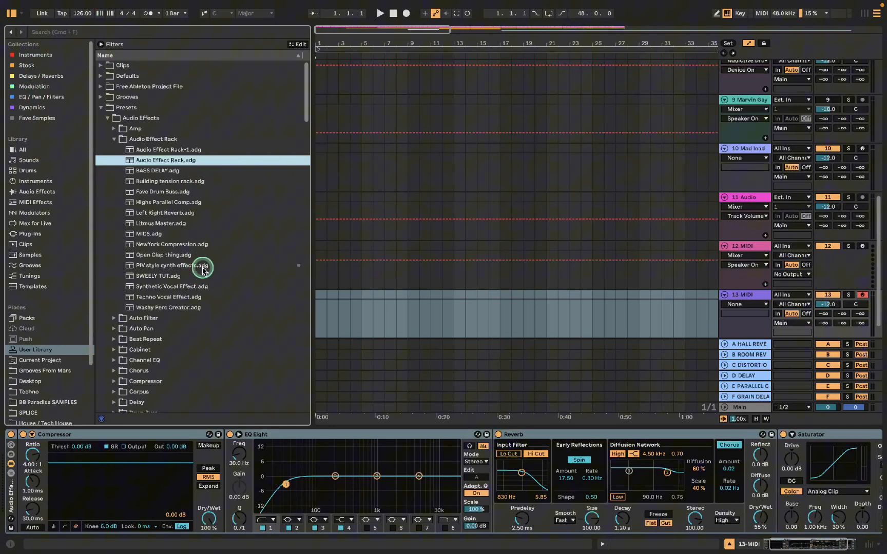
Tag the PIV style synth effects preset into the Fave Samples collection and locate it there
left_click(297, 264)
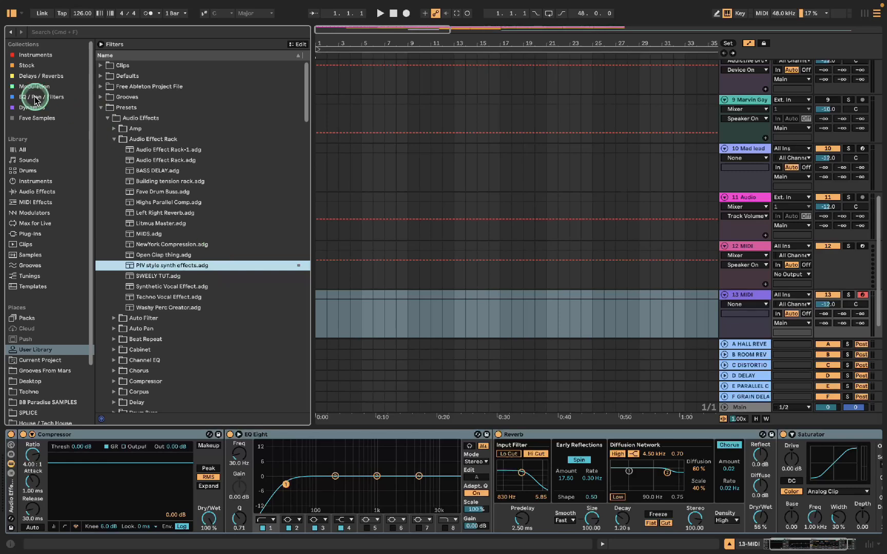
left_click(36, 119)
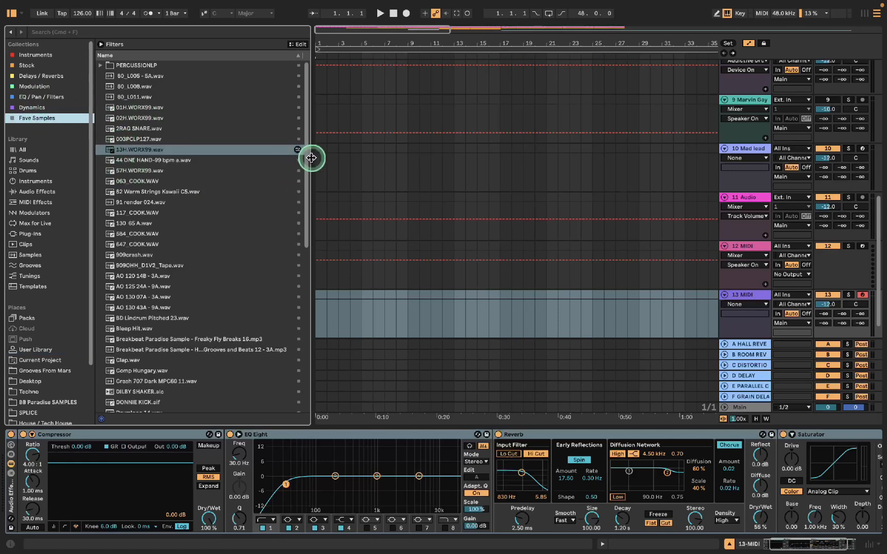
scroll(310, 160, "down", 15)
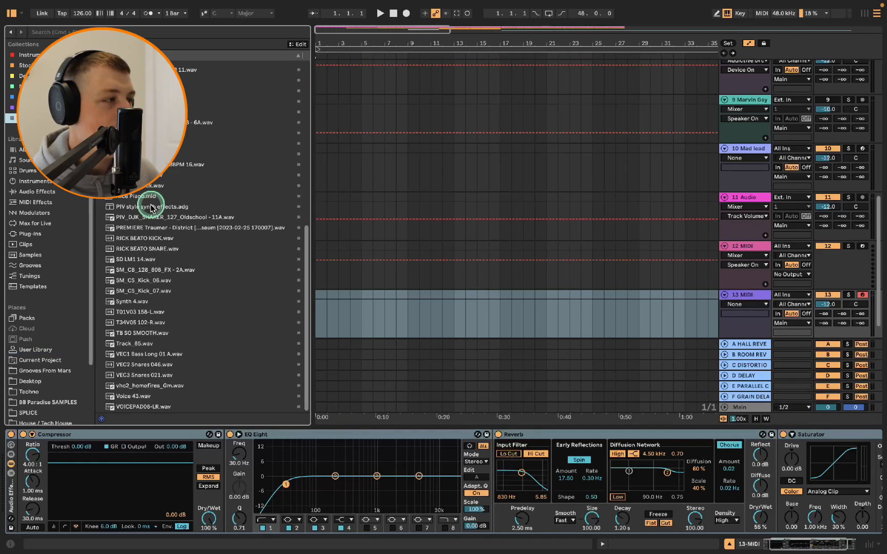
left_click_drag(130, 205, 192, 200)
left_click_drag(297, 241, 298, 241)
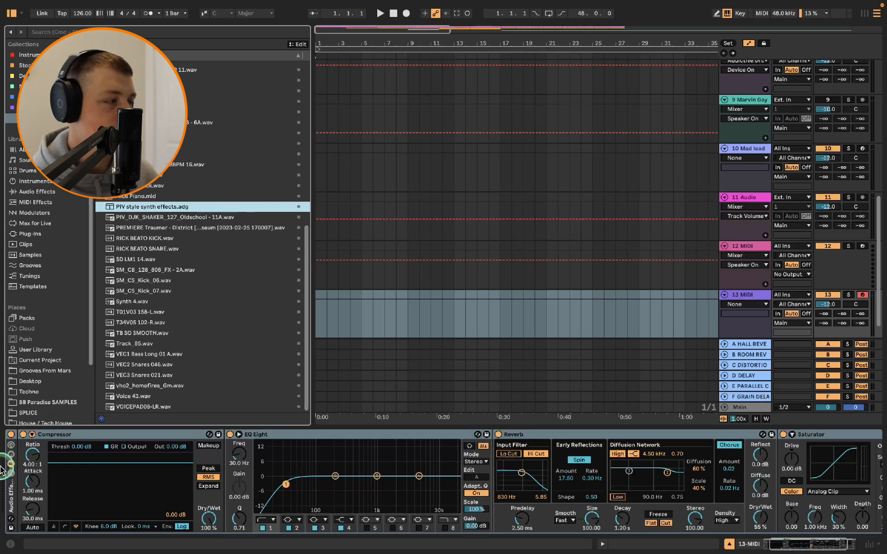
Delete the Audio Effect Rack and load the PIV style synth effects rack onto the track instead
left_click(11, 480)
key("Delete")
left_click_drag(125, 207, 224, 509)
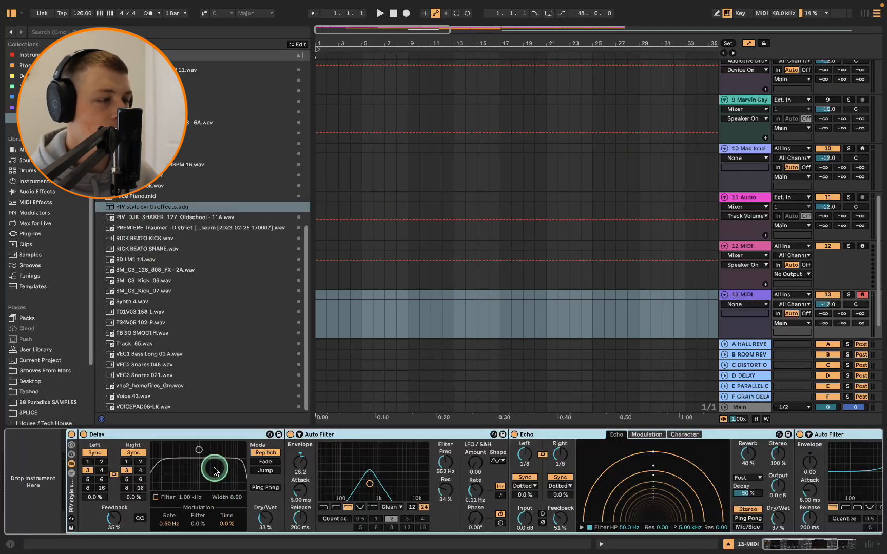
Browse through the devices inside the PIV style synth effects rack
left_click_drag(776, 548, 885, 553)
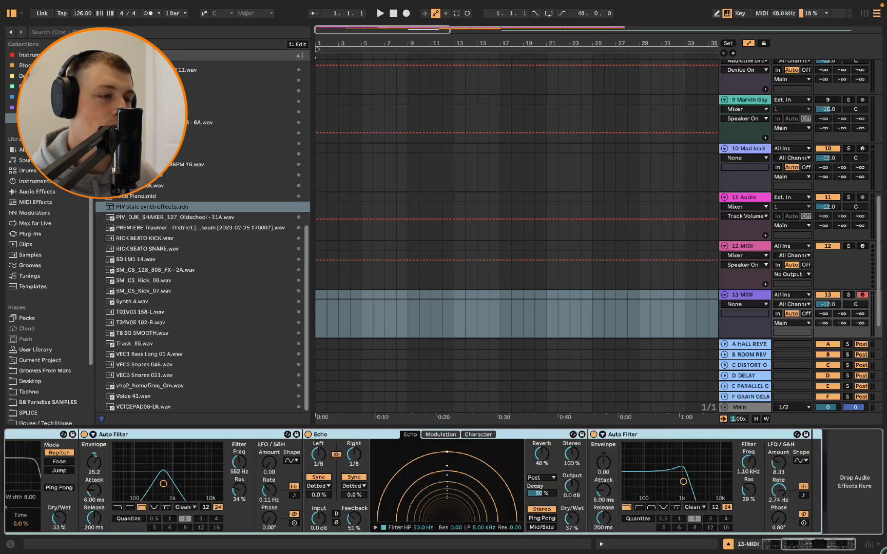
left_click_drag(800, 551, 710, 552)
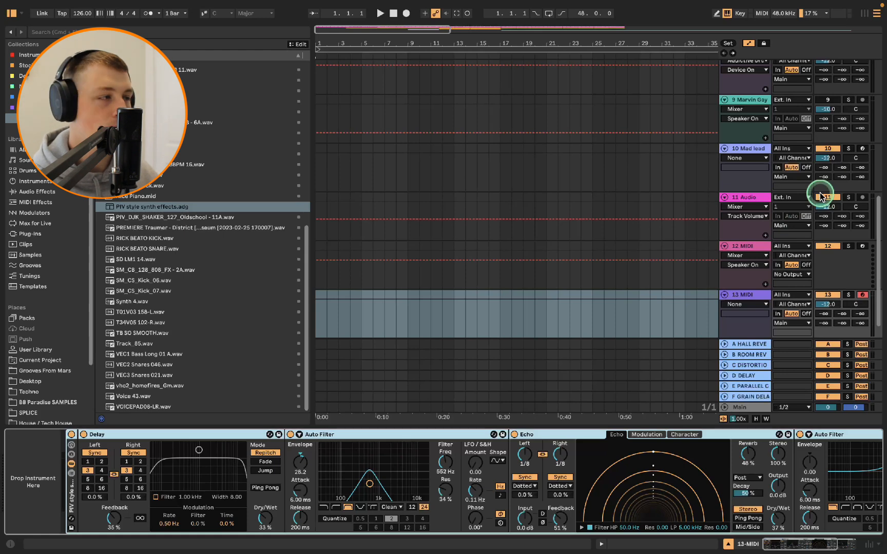
left_click(513, 175)
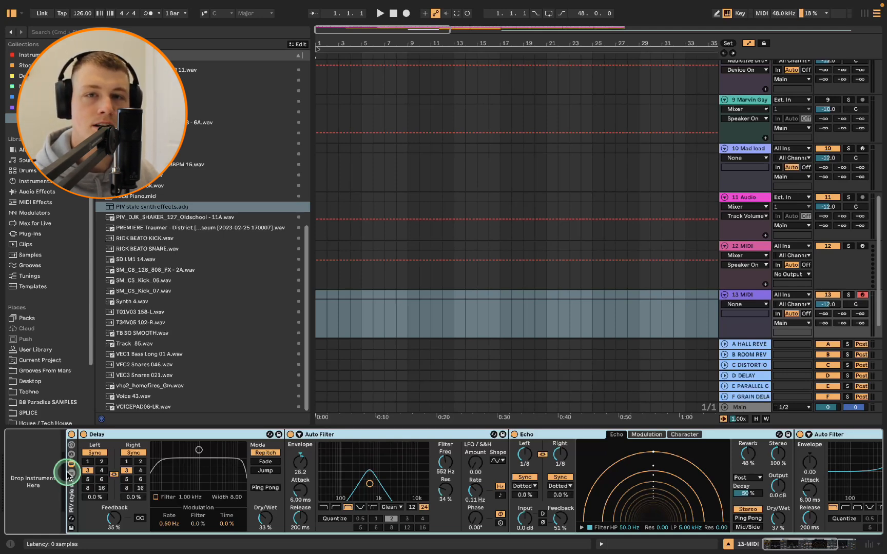
left_click_drag(67, 475, 37, 475)
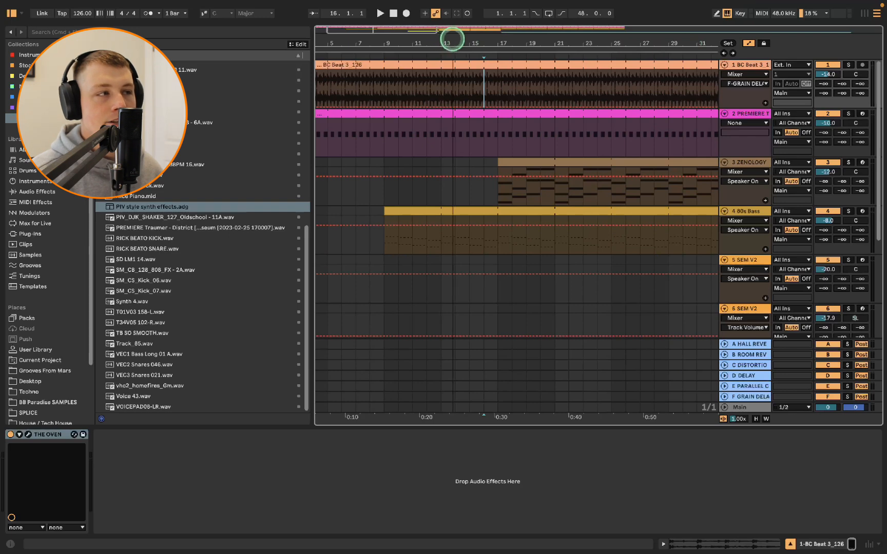
Open the 80s Bass track's device chain and select its Dale Howard High Pass device
left_click_drag(451, 38, 455, 40)
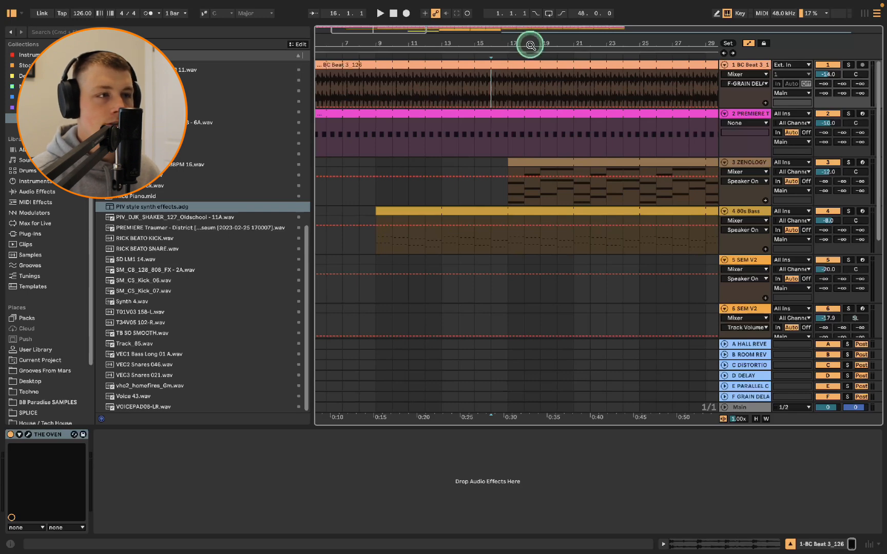
left_click_drag(518, 40, 521, 42)
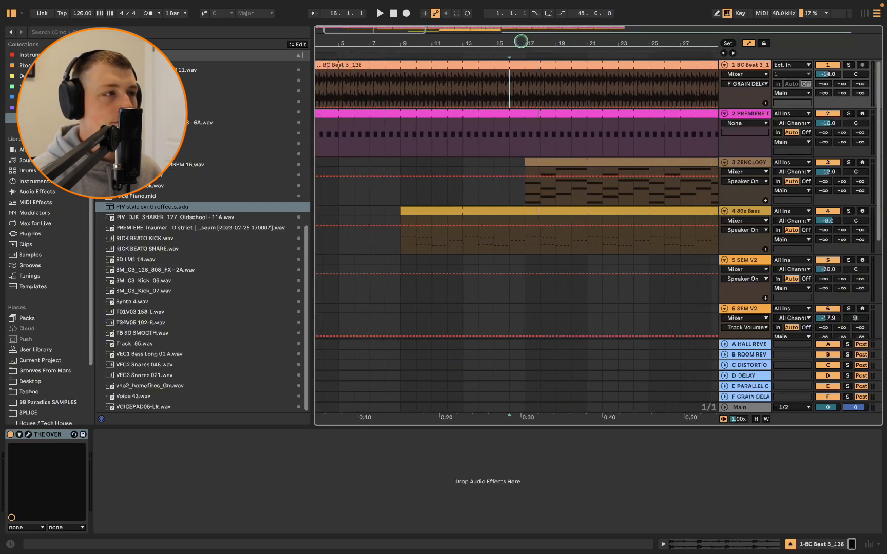
key("w")
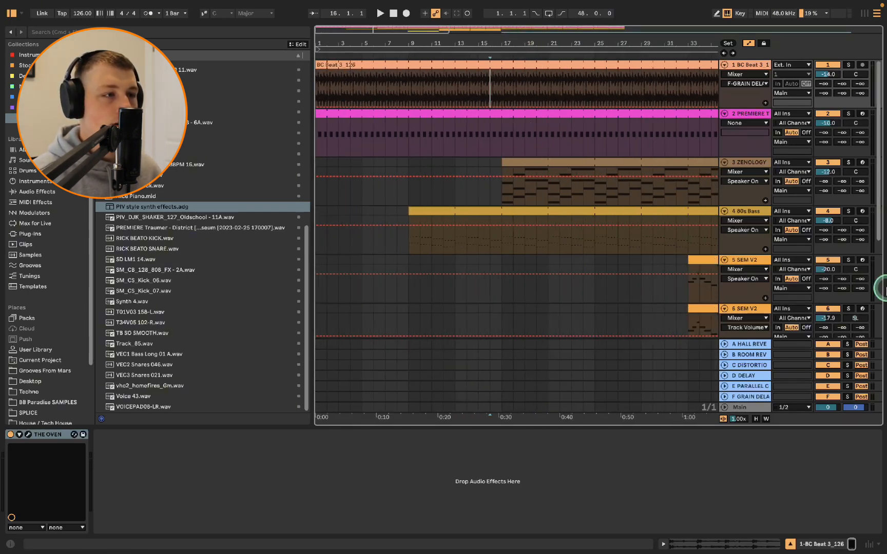
left_click(751, 211)
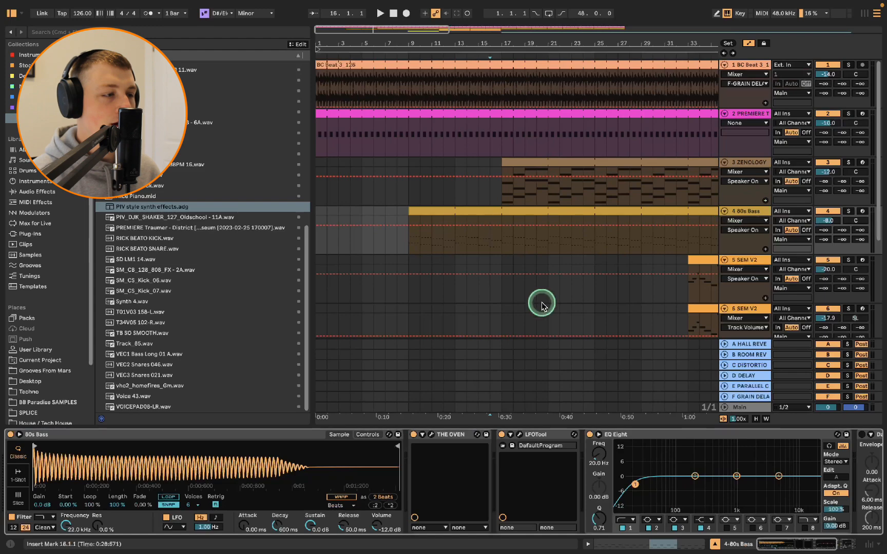
left_click(780, 548)
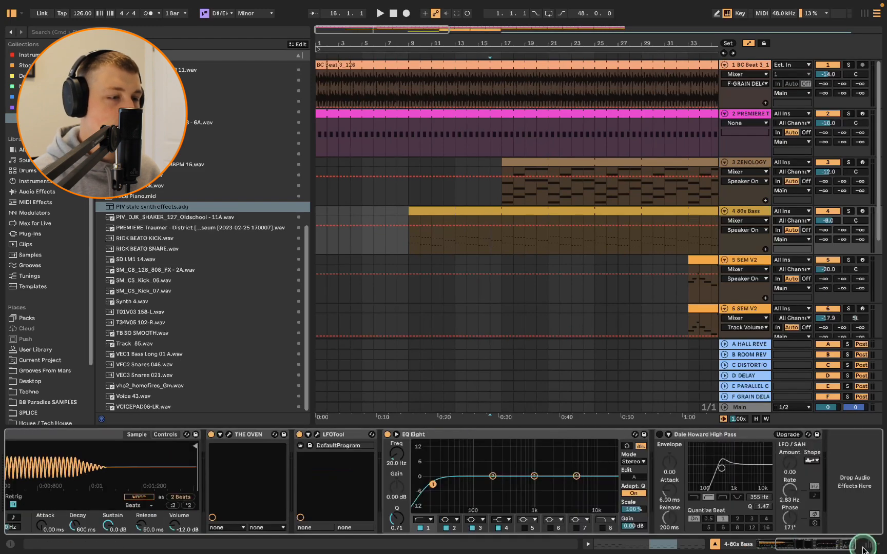
left_click(684, 440)
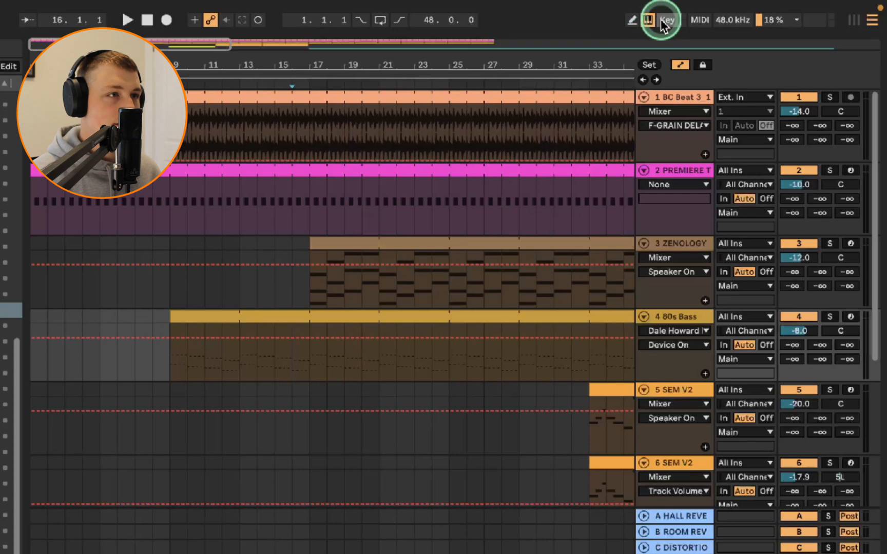
Map computer key 1 to the Dale Howard High Pass device's on/off switch and toggle the device
left_click(664, 20)
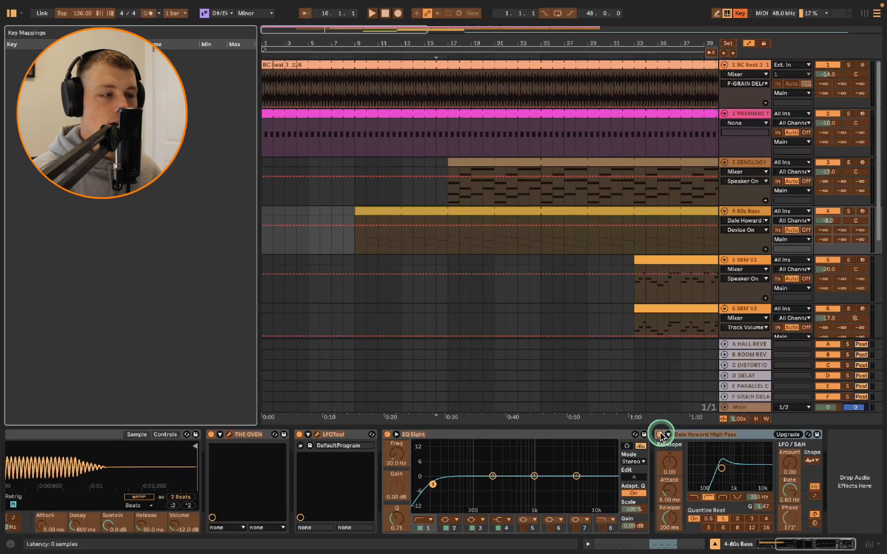
left_click(660, 434)
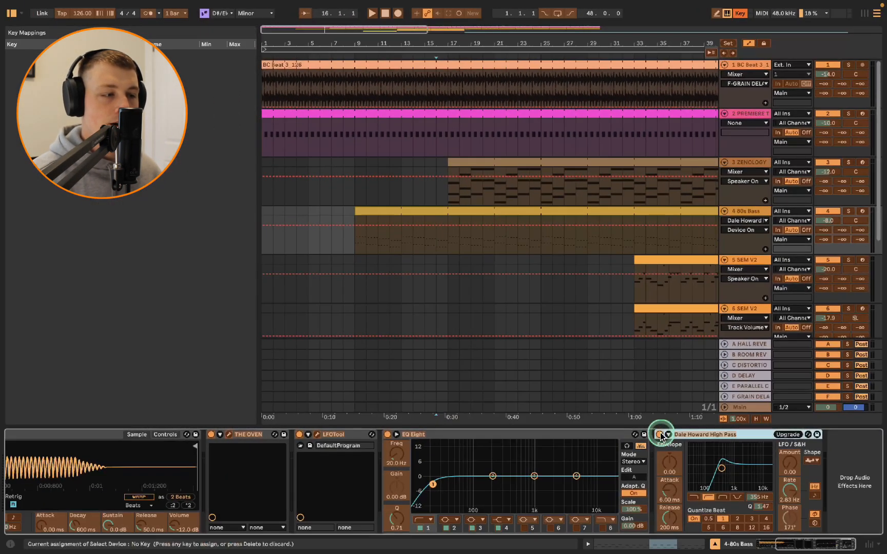
key("1")
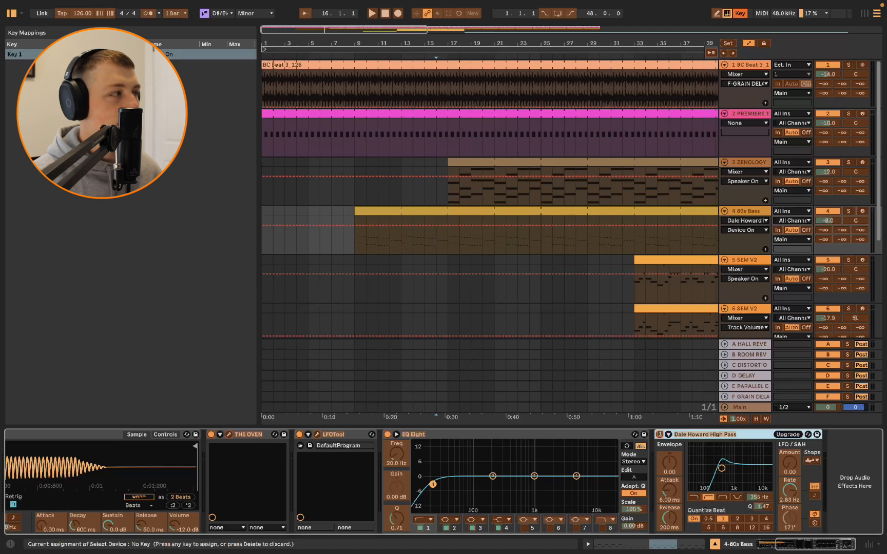
left_click(20, 63)
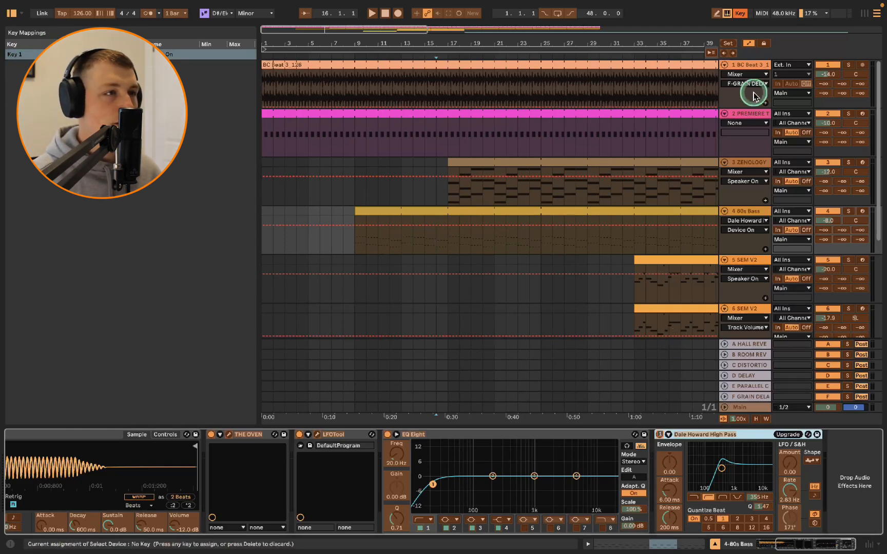
left_click(738, 14)
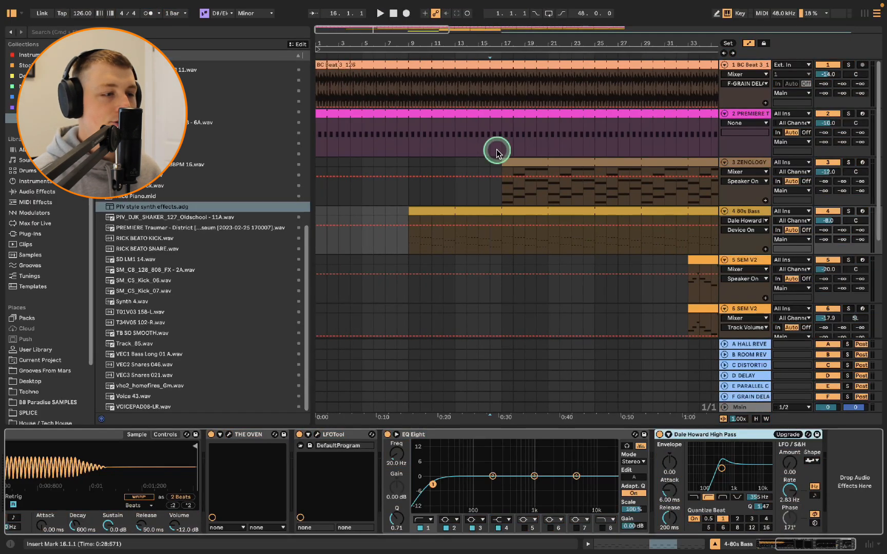
left_click(660, 435)
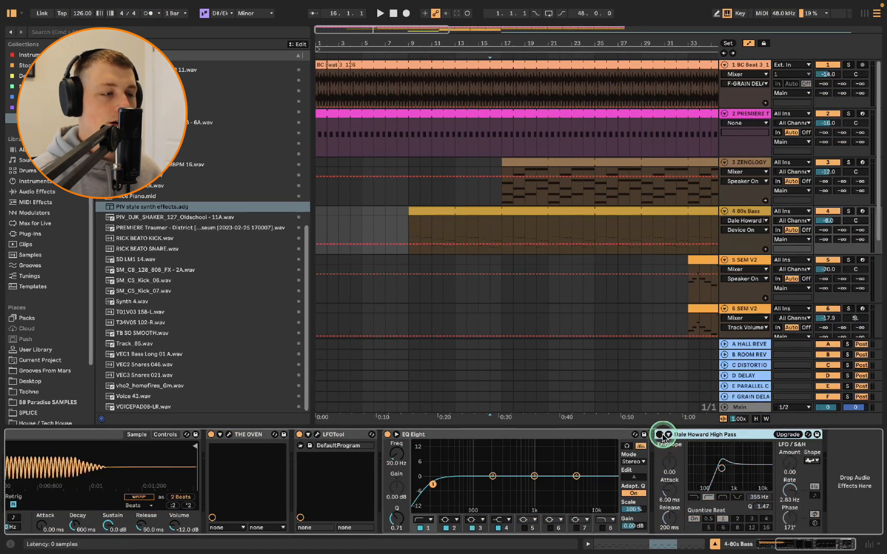
Toggle the Dale Howard High Pass device on and off, then play the arrangement from bar 29 to audition it
left_click(661, 435)
left_click(661, 435)
left_click(661, 435)
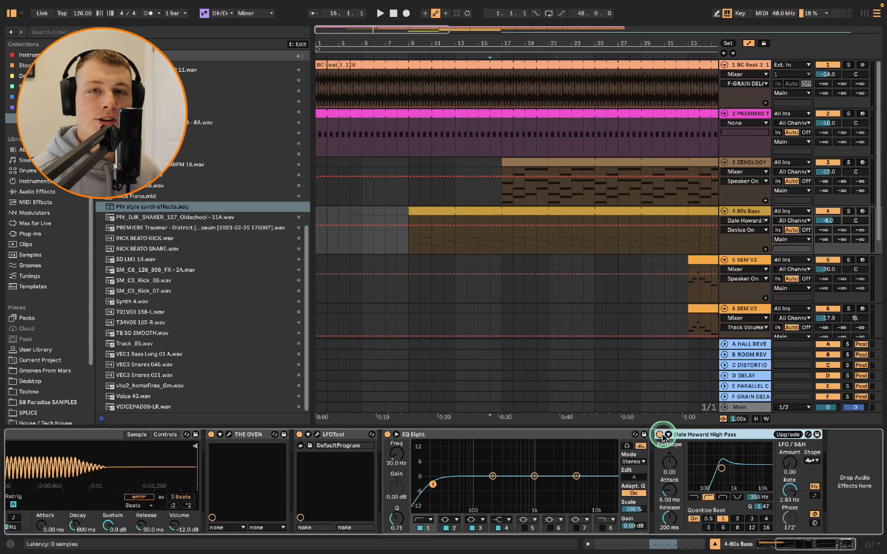
left_click_drag(704, 41, 596, 42)
left_click(554, 237)
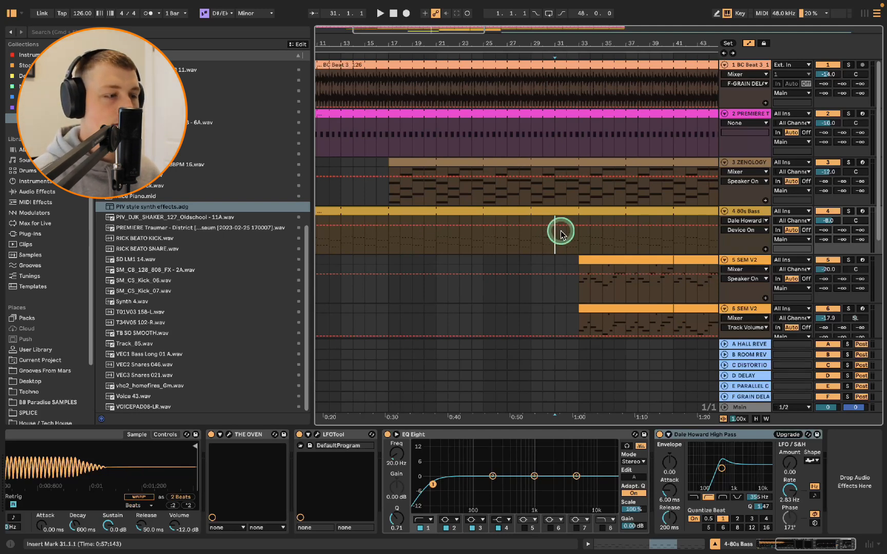
left_click(532, 222)
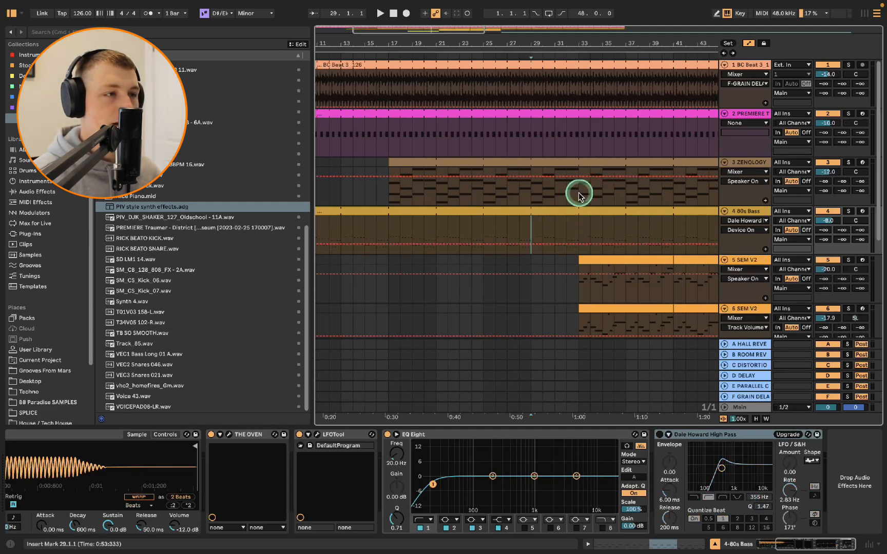
key("space")
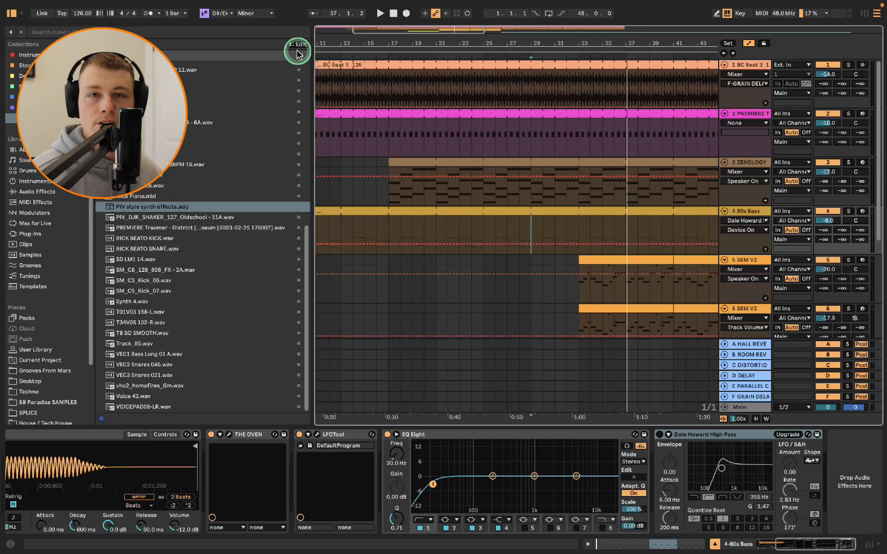
Look through the saved set templates in the Templates folder and the Save Live Set As Template command
left_click(748, 66)
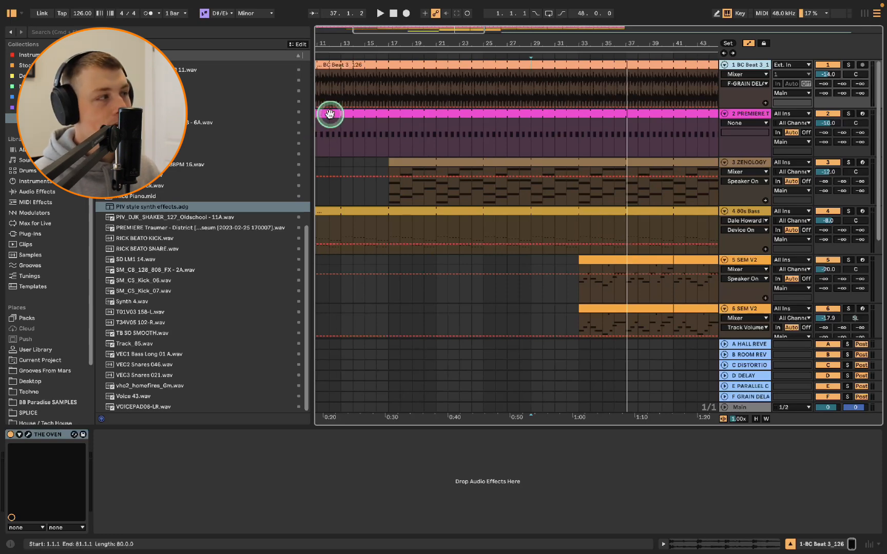
mouse_move(33, 4)
left_click(68, 8)
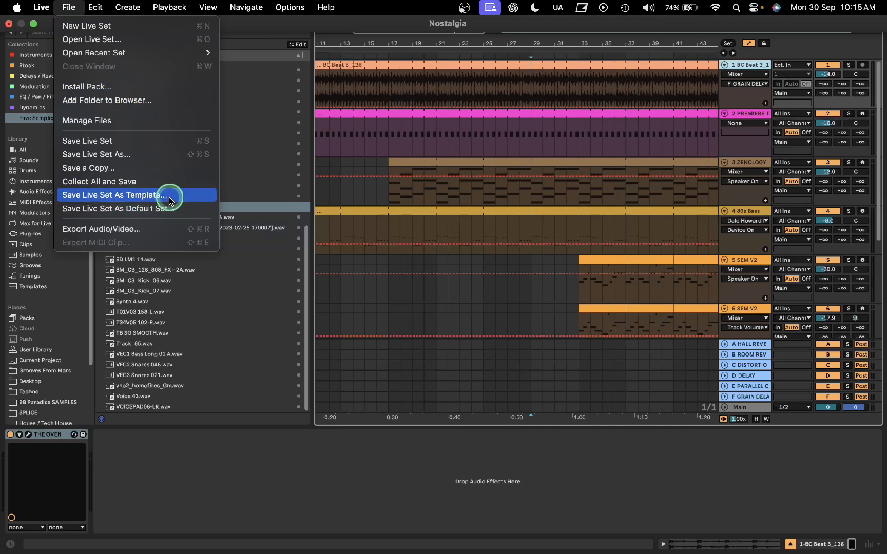
left_click(259, 176)
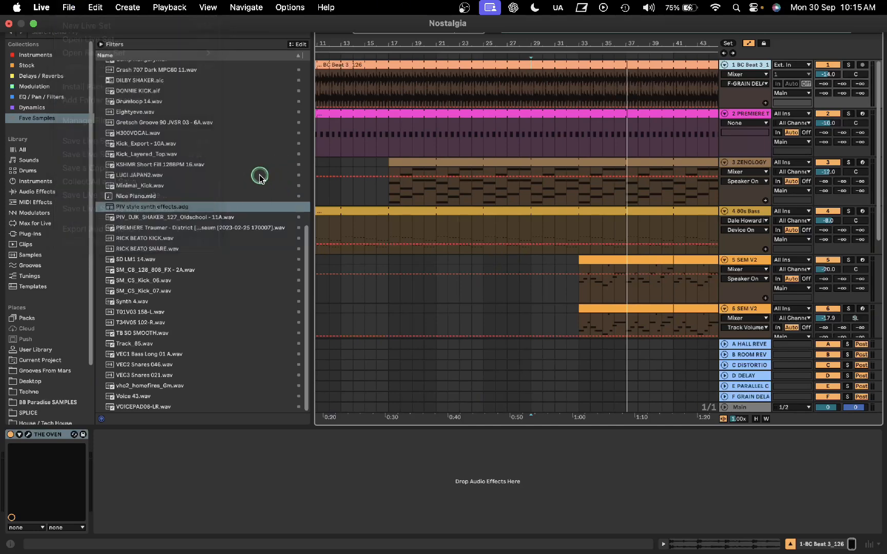
left_click(32, 287)
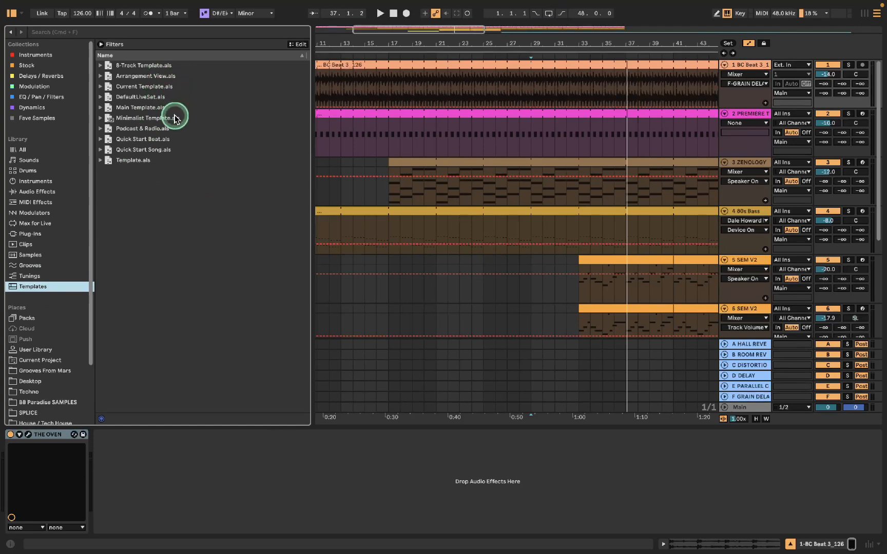
left_click(69, 7)
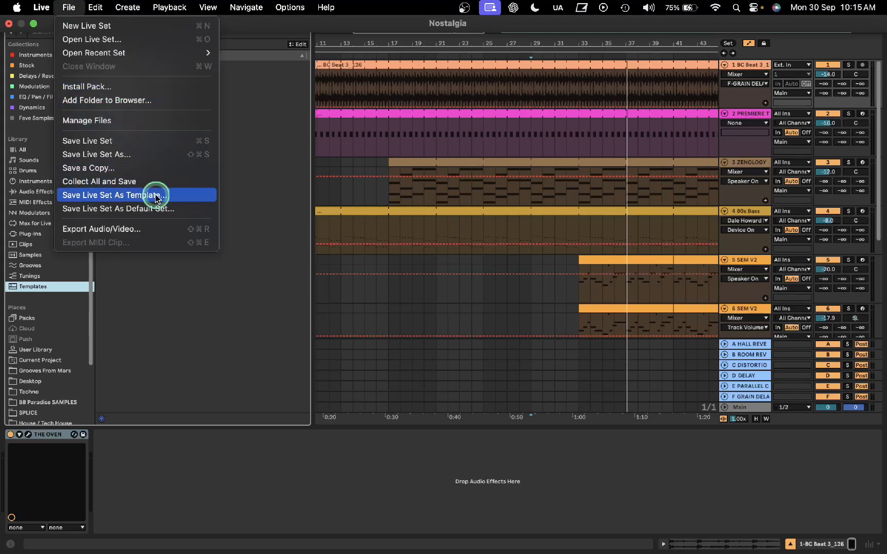
left_click(290, 198)
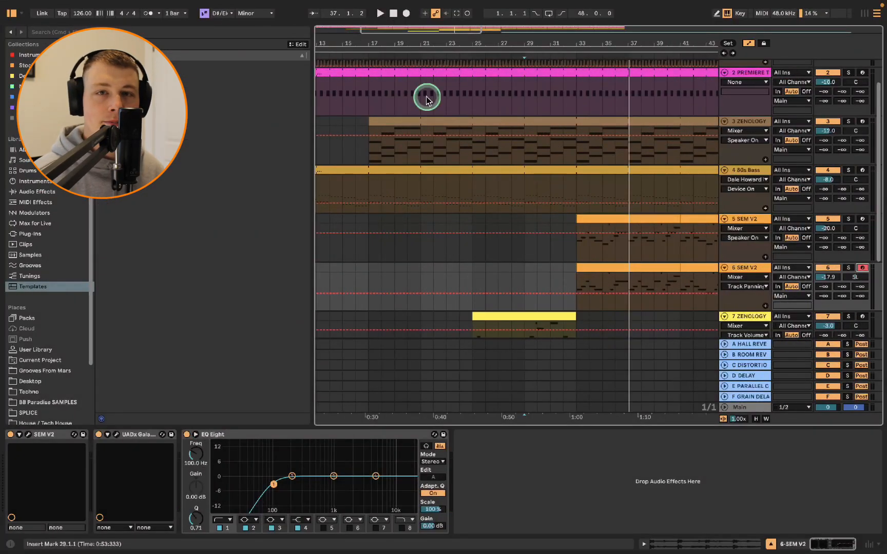
Play the SEM V2 section from bar 17 and restore arrangement playback with Back to Arrangement
left_click(585, 219)
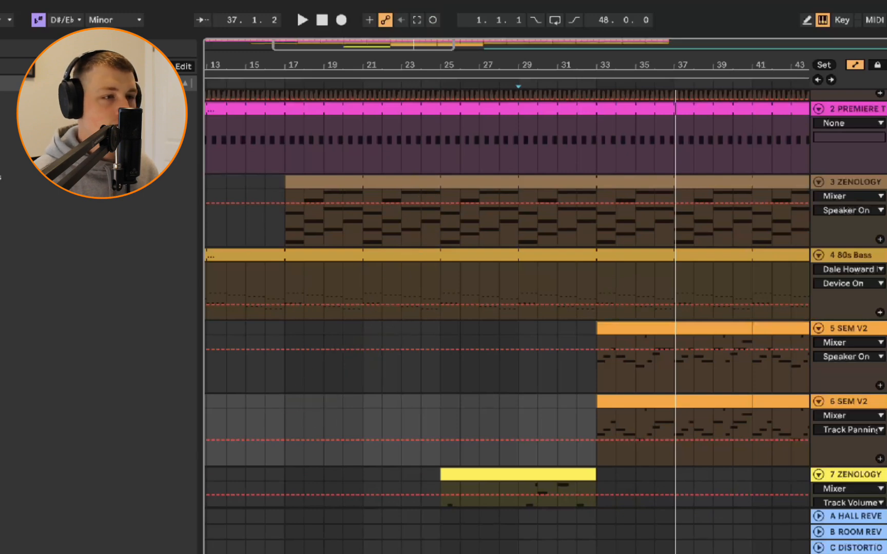
left_click(286, 410)
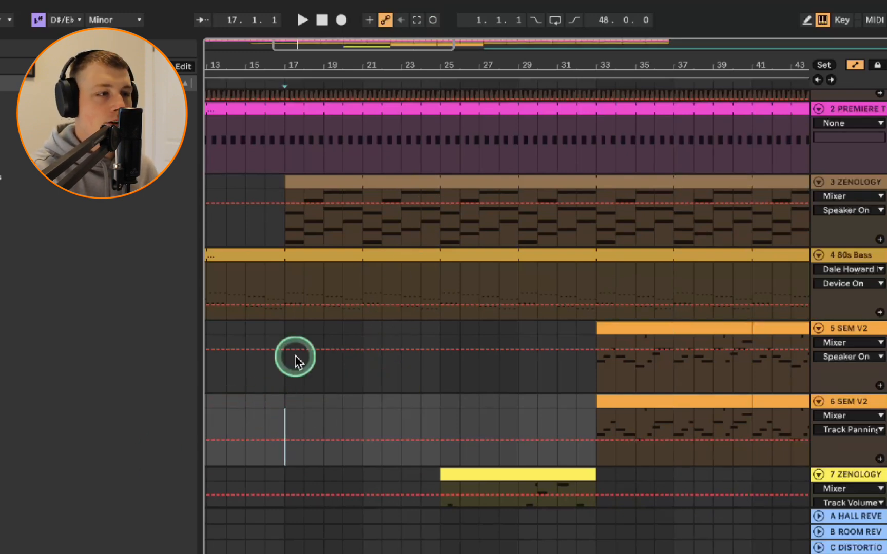
key("space")
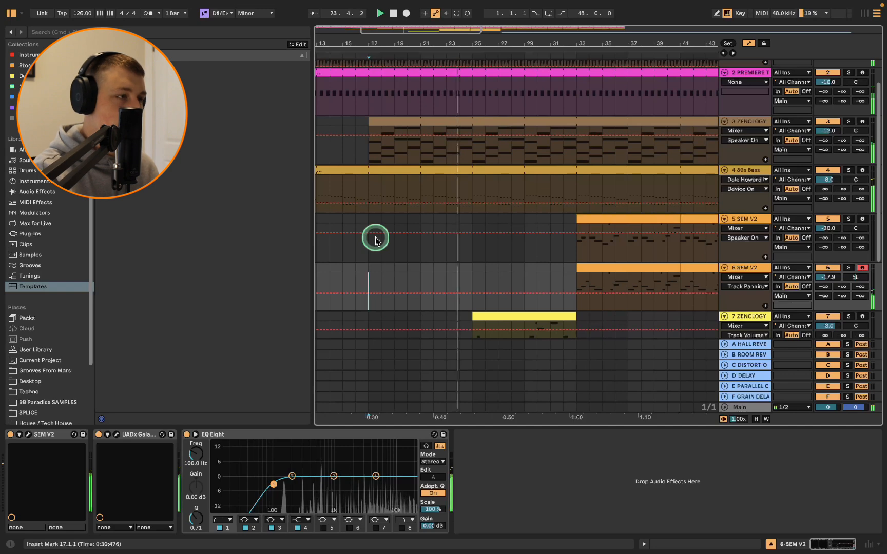
key("space")
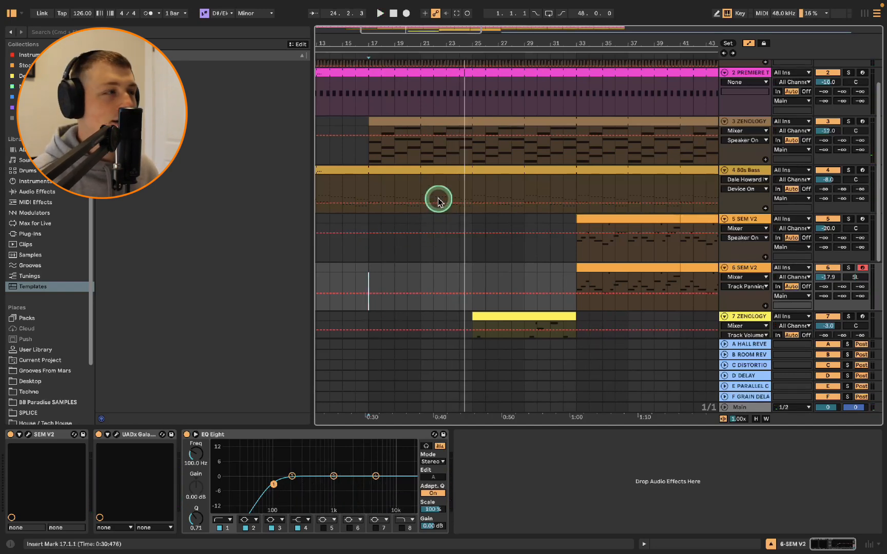
left_click(454, 13)
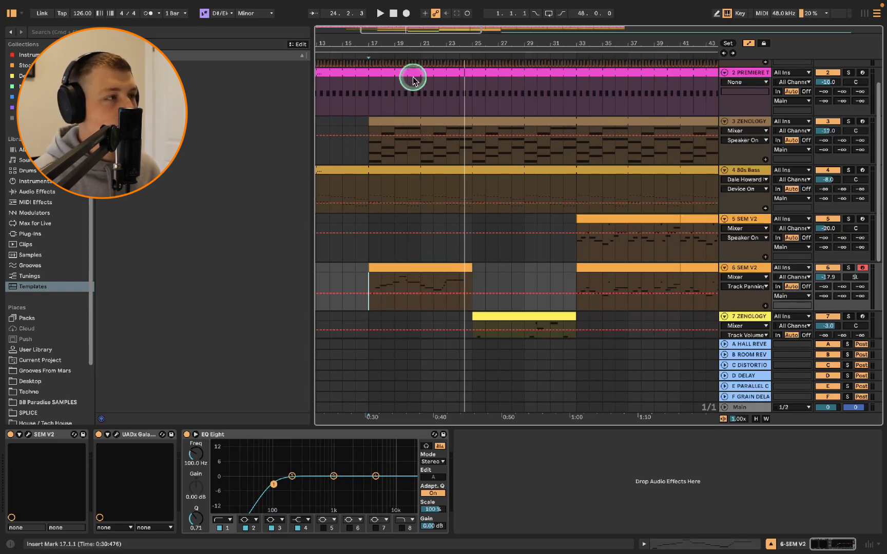
left_click_drag(398, 43, 398, 50)
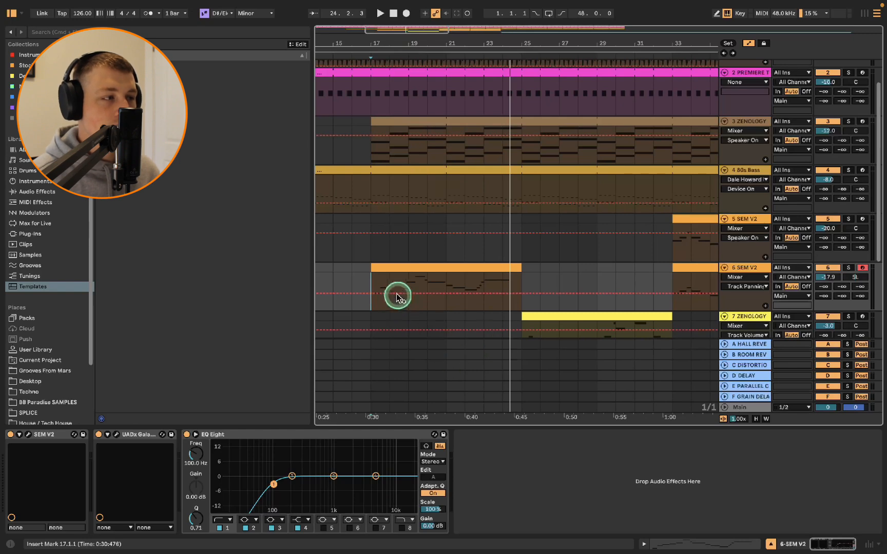
left_click(403, 268)
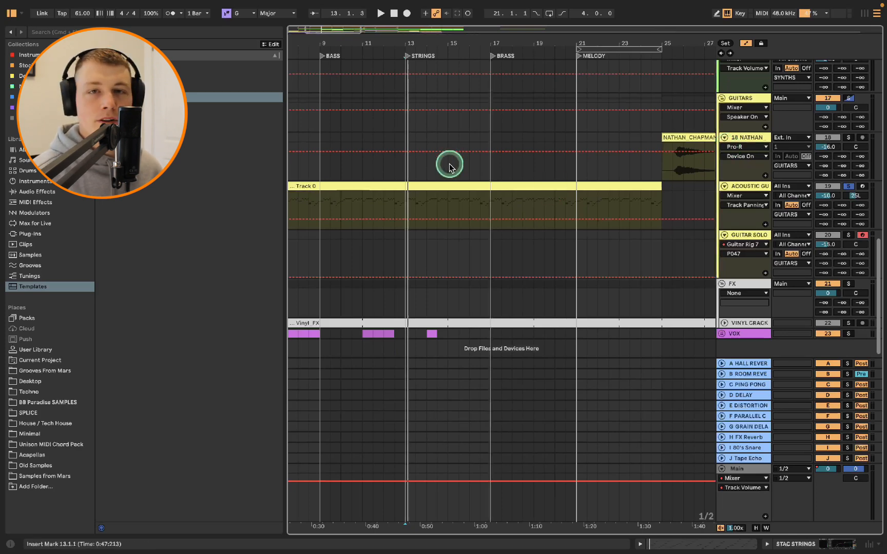
Open the Acoustic Guitar track's Ample Guitar M plug-in window and close it again
double_click(758, 188)
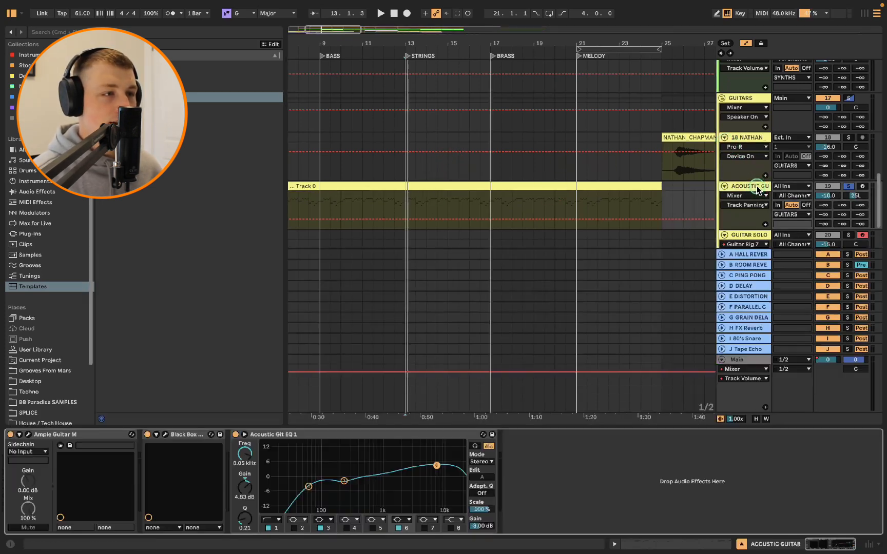
left_click(27, 435)
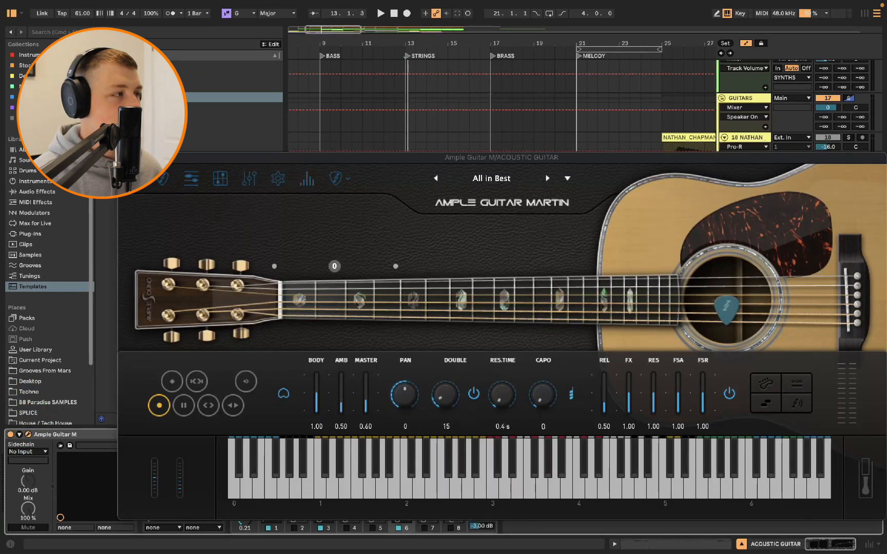
left_click(125, 158)
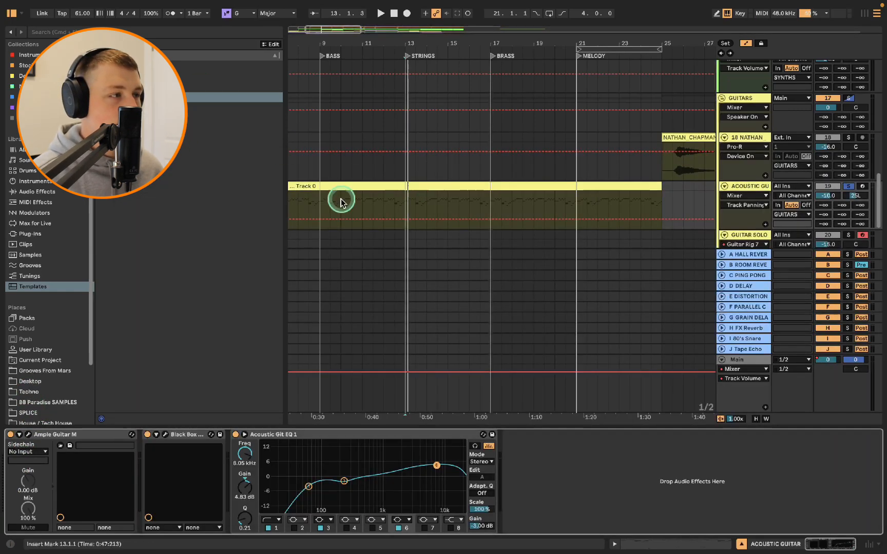
Switch to the mixer and hide the return tracks
key("Tab")
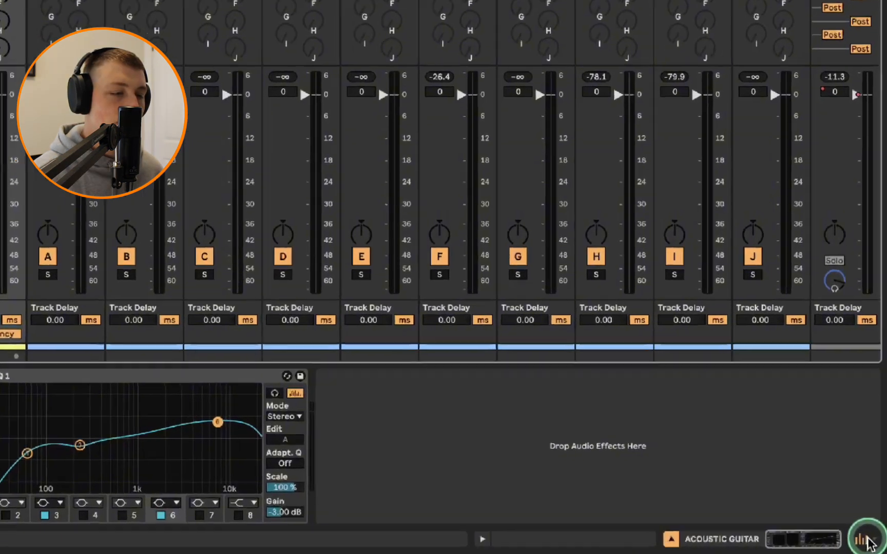
left_click(871, 533)
left_click(871, 532)
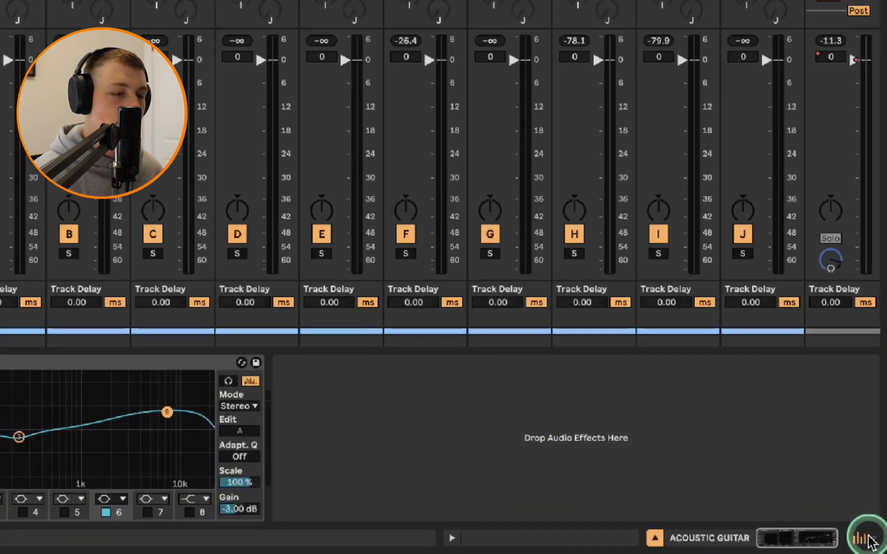
right_click(868, 536)
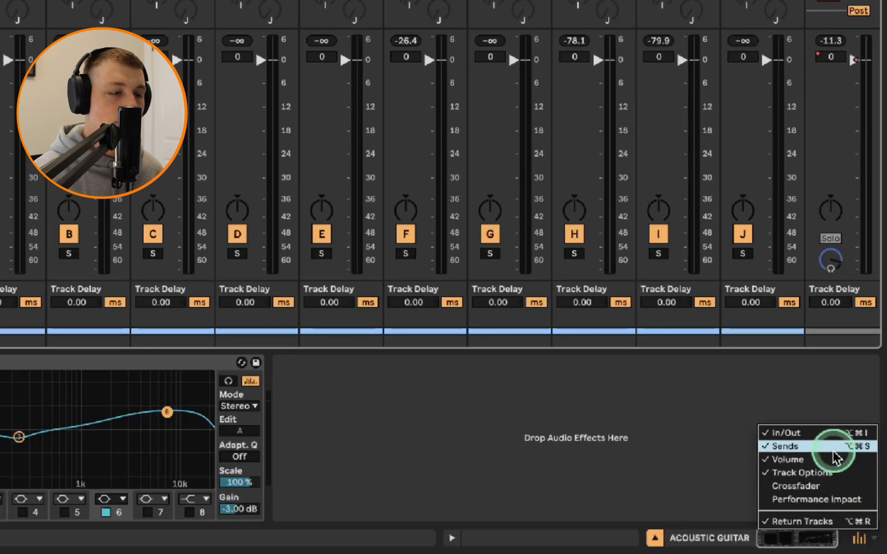
left_click(811, 522)
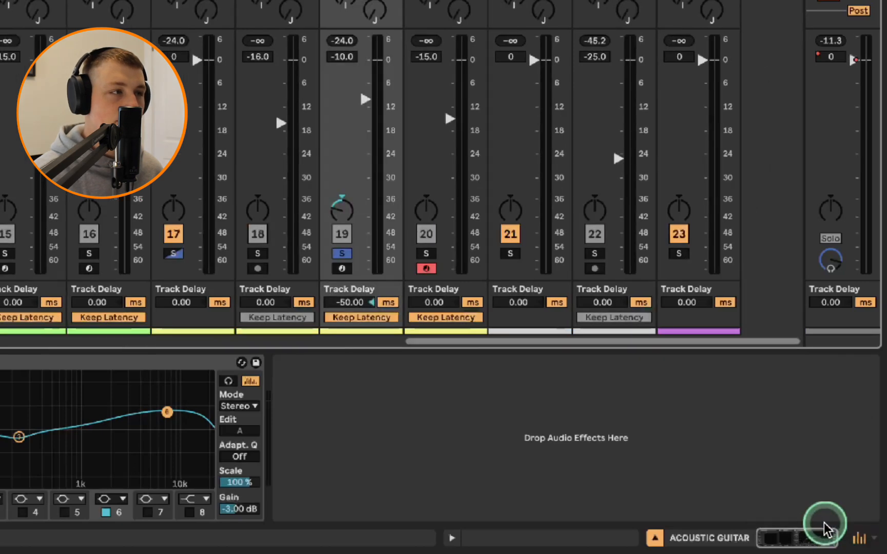
Reset the Acoustic Guitar track's Track Delay to 0 ms and play the arrangement to audition it
right_click(871, 534)
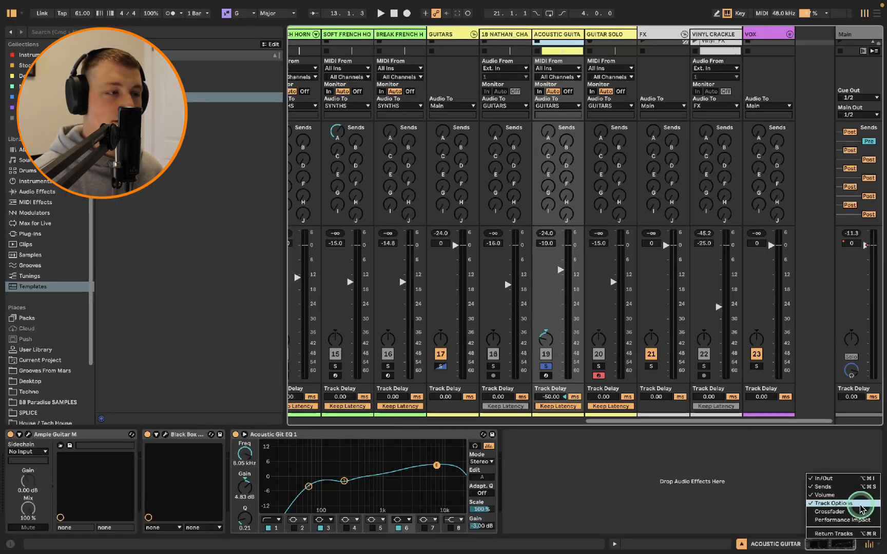
left_click(561, 450)
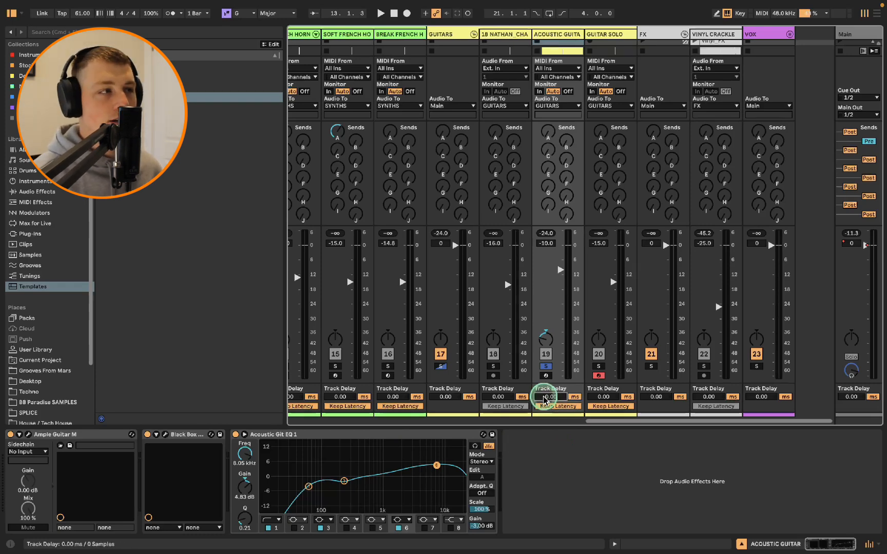
key("Tab")
key("space")
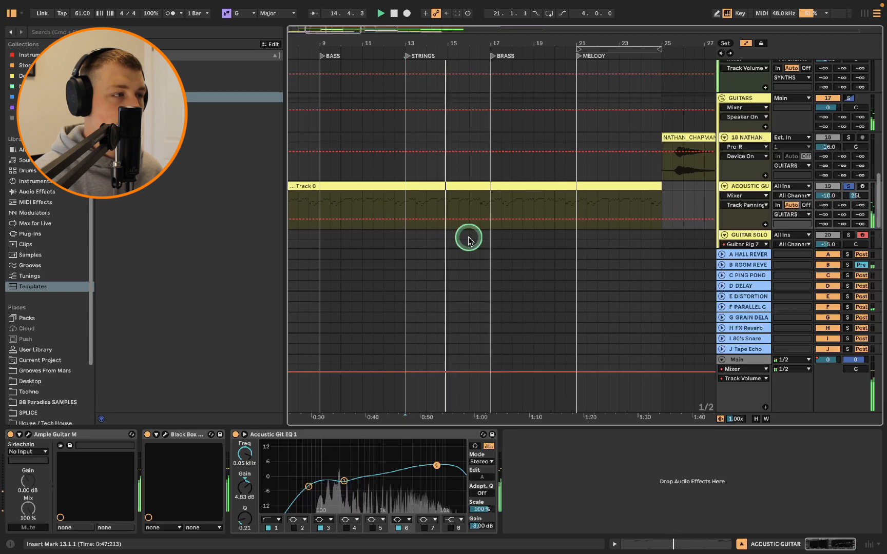
key("space")
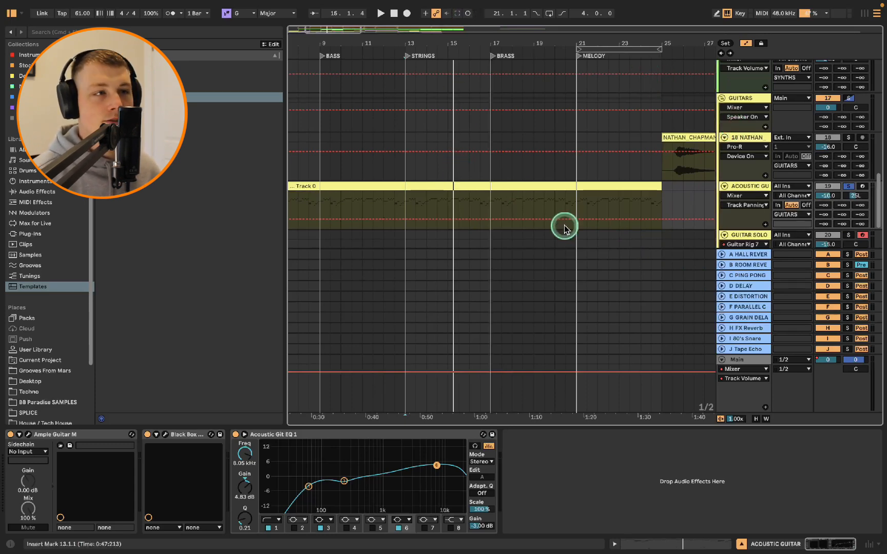
Set the Acoustic Guitar track's Track Delay to -50 ms
key("Tab")
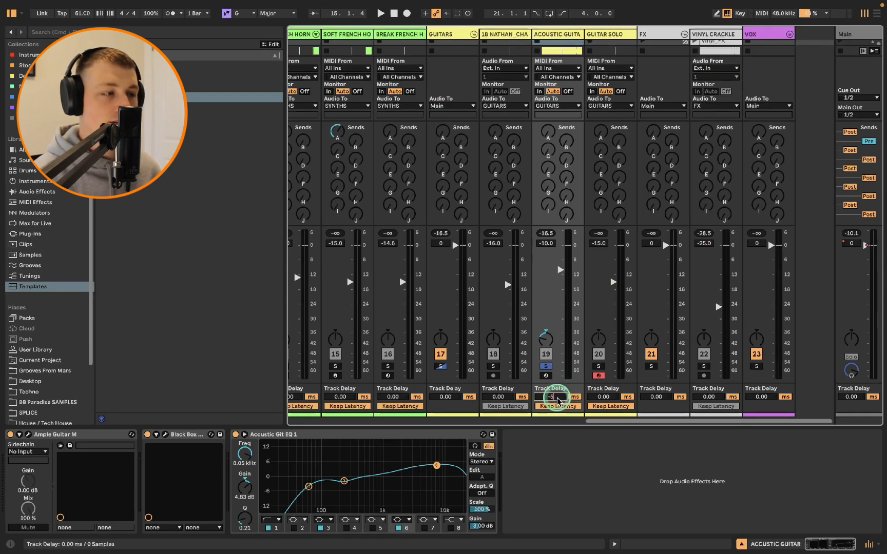
type("0")
key("Return")
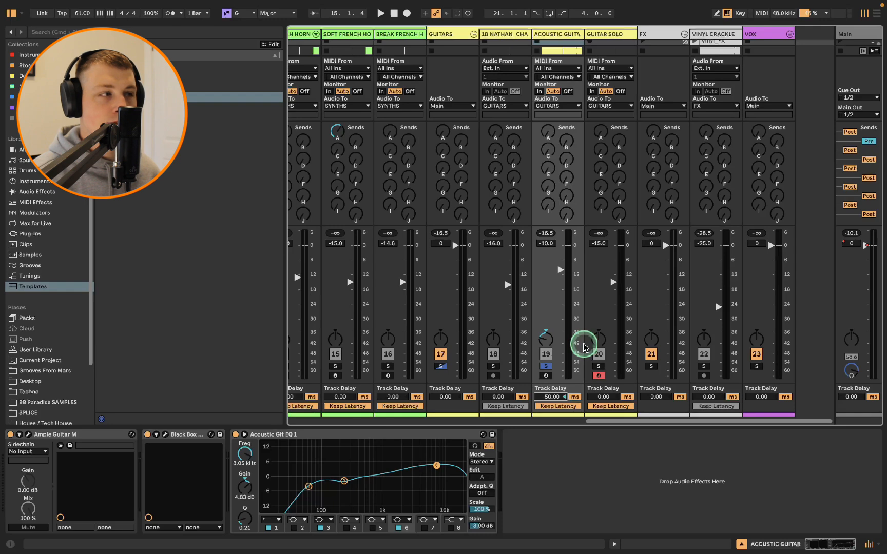
Play the arrangement with the track delay applied and return to the mixer
key("Tab")
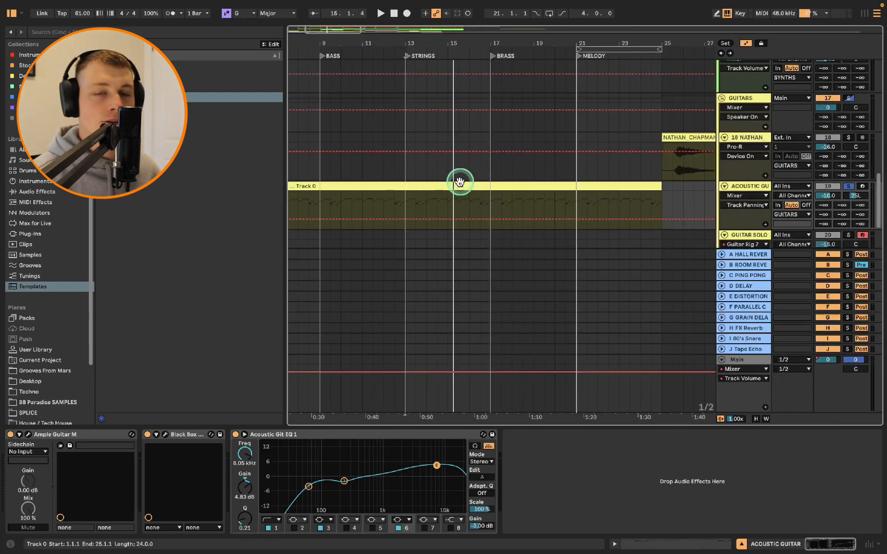
key("space")
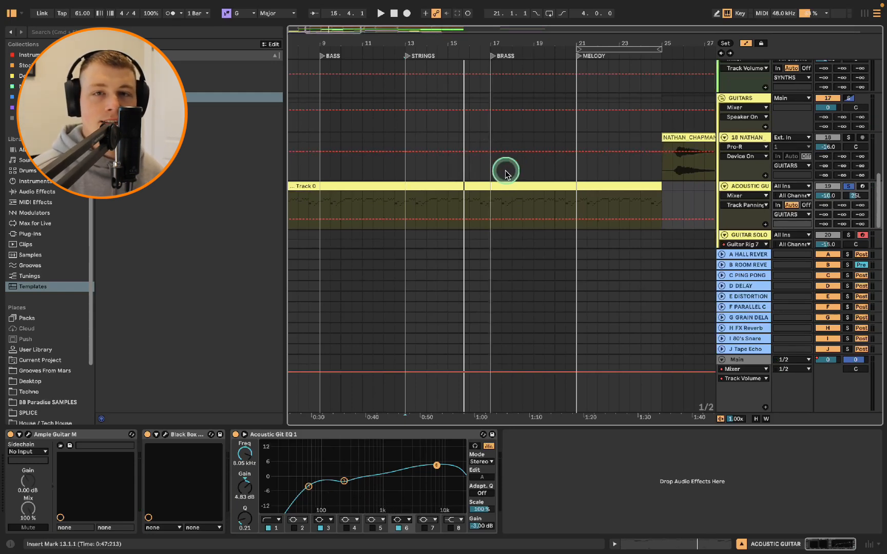
key("Tab")
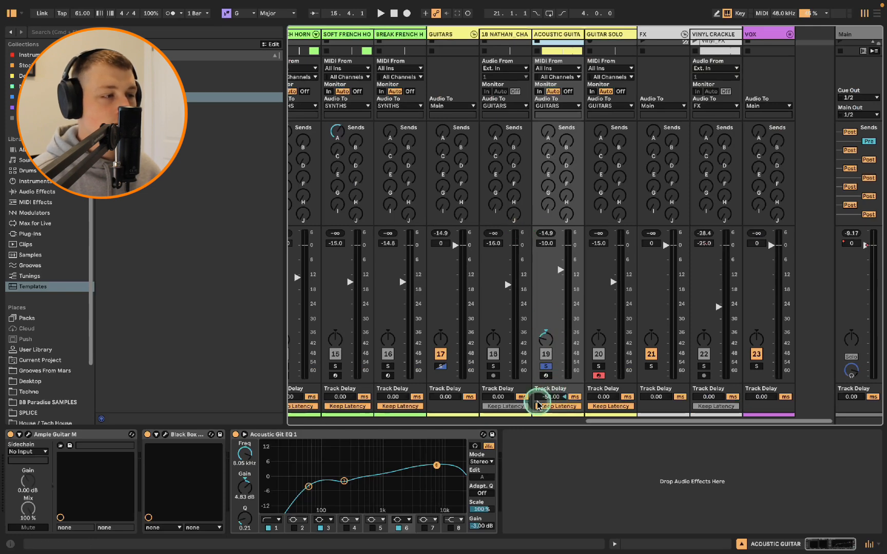